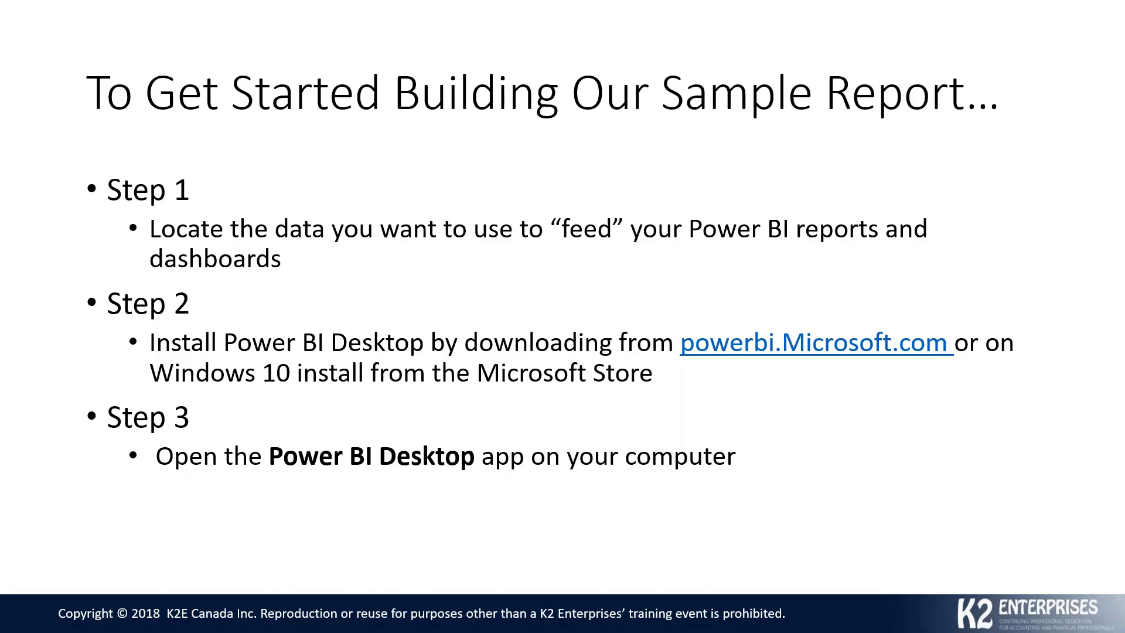
Switch to Power BI Desktop and start getting data for the new, empty report.
{"action": "key", "text": "alt+Tab"}
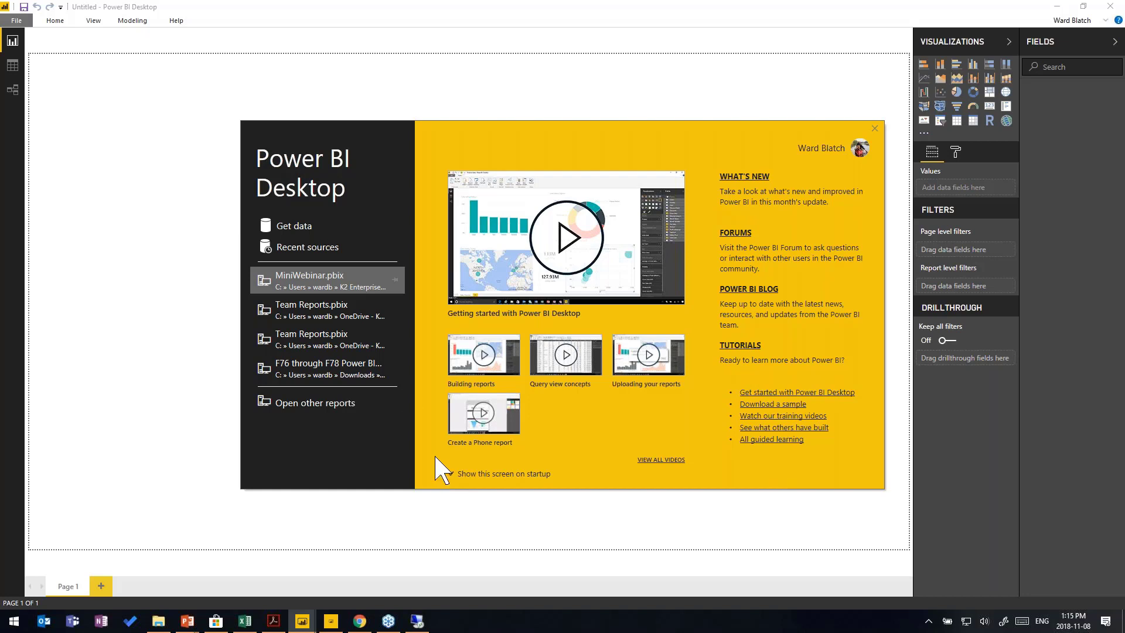
{"action": "left_click", "coordinate": [306, 229]}
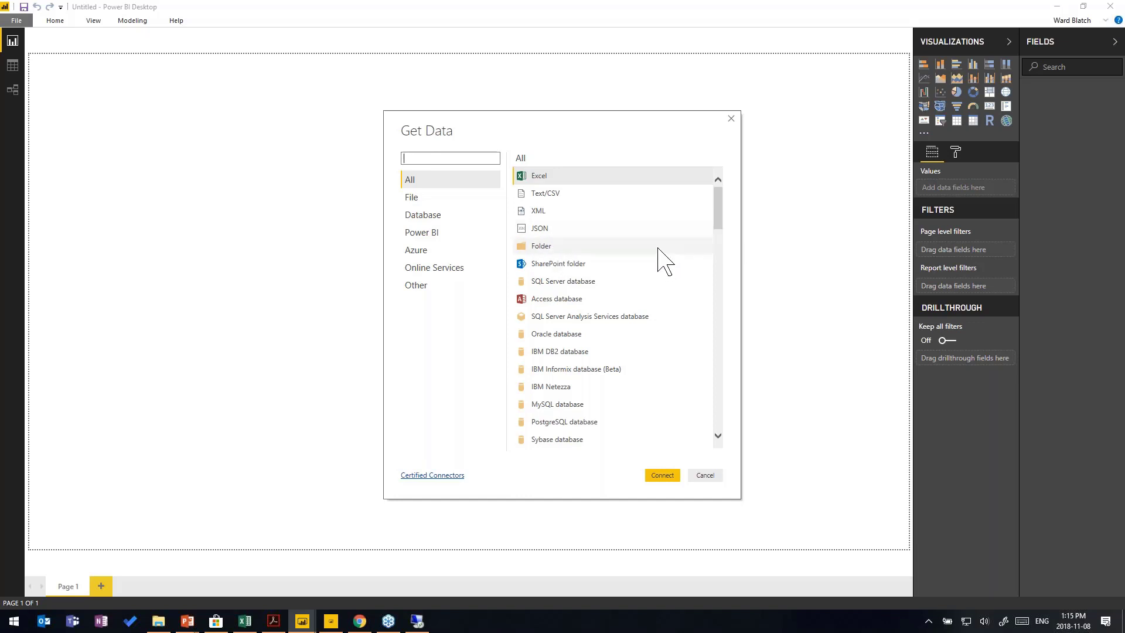
Look through the complete list of available data source connectors, from Excel to Blank Query.
{"action": "scroll", "coordinate": [653, 275], "scroll_direction": "down", "scroll_amount": 3}
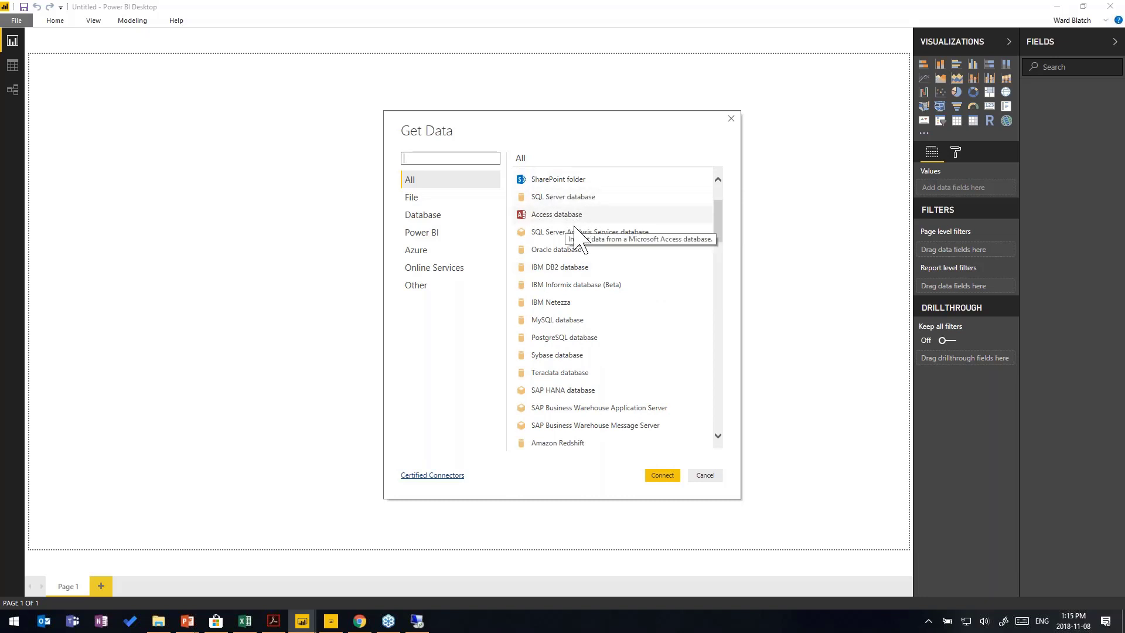
{"action": "scroll", "coordinate": [627, 273], "scroll_direction": "down", "scroll_amount": 3}
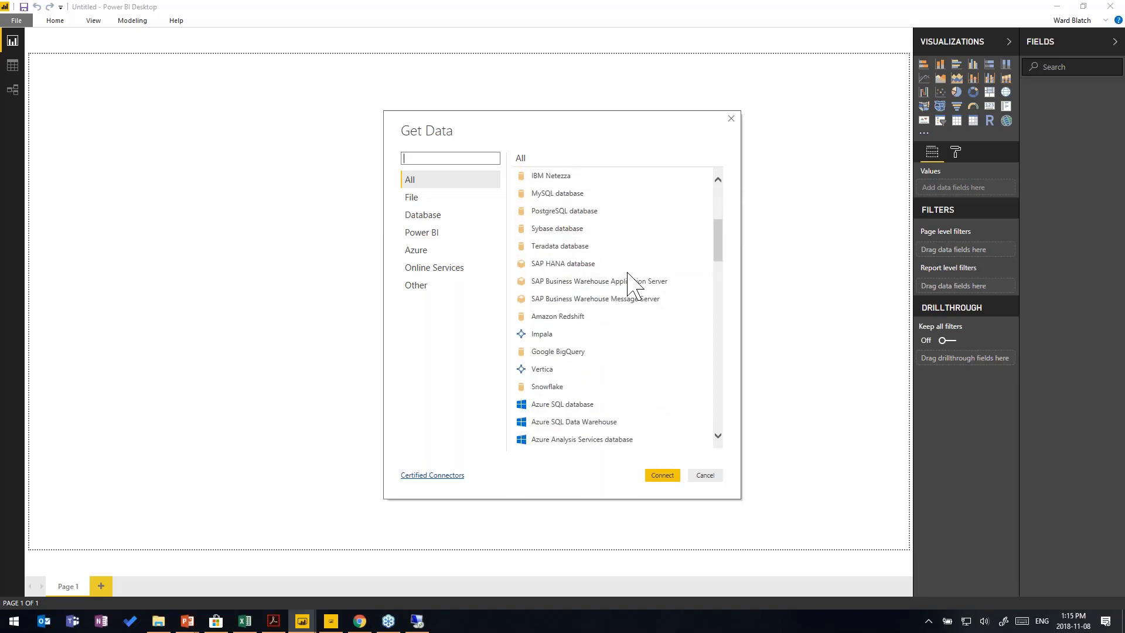
{"action": "scroll", "coordinate": [627, 275], "scroll_direction": "down", "scroll_amount": 1}
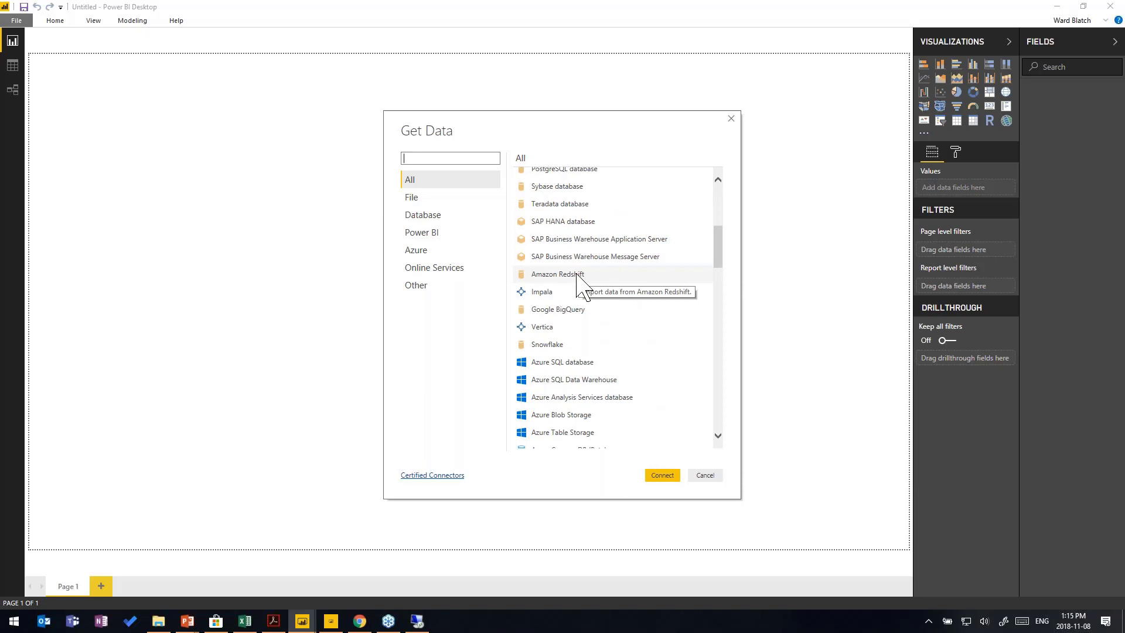
{"action": "scroll", "coordinate": [577, 274], "scroll_direction": "down", "scroll_amount": 4}
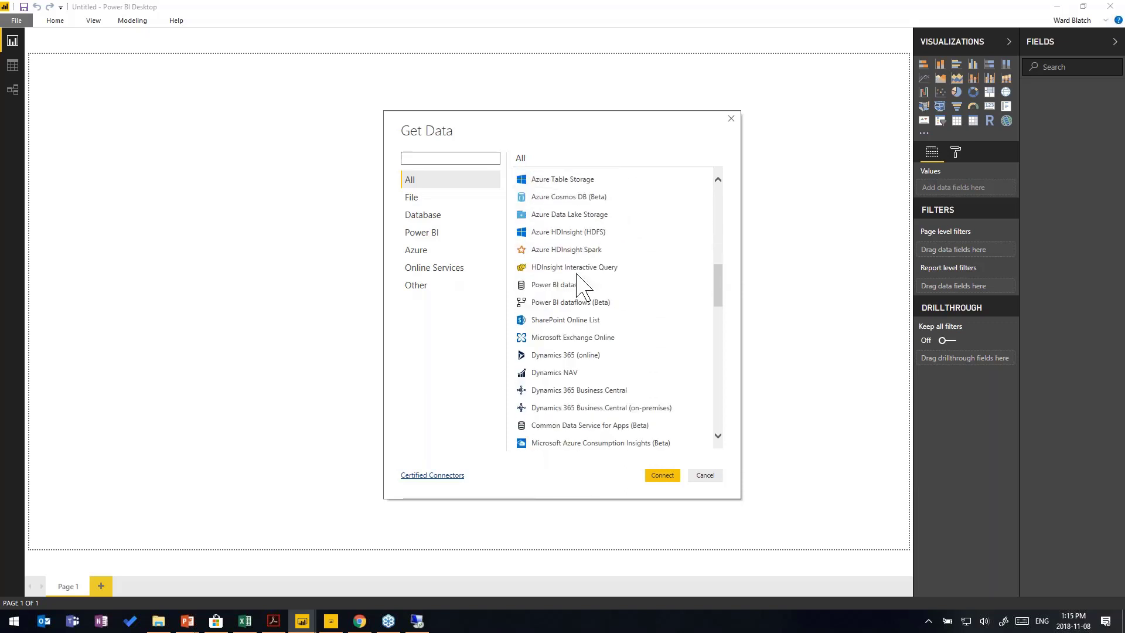
{"action": "scroll", "coordinate": [577, 285], "scroll_direction": "down", "scroll_amount": 2}
{"action": "scroll", "coordinate": [580, 284], "scroll_direction": "down", "scroll_amount": 2}
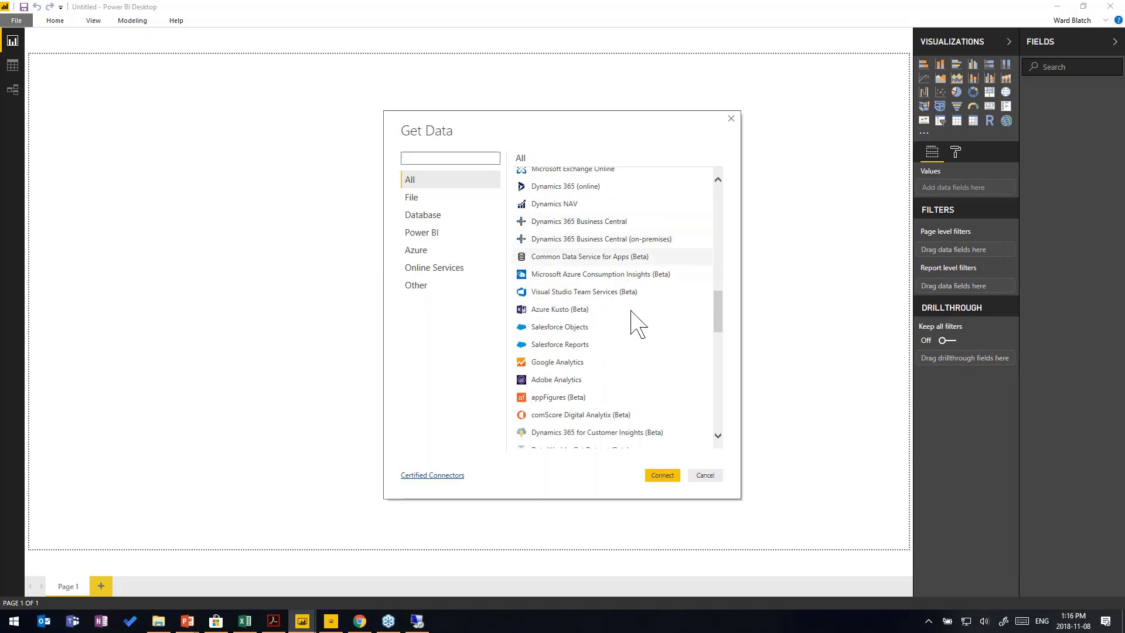
{"action": "scroll", "coordinate": [645, 338], "scroll_direction": "down", "scroll_amount": 1}
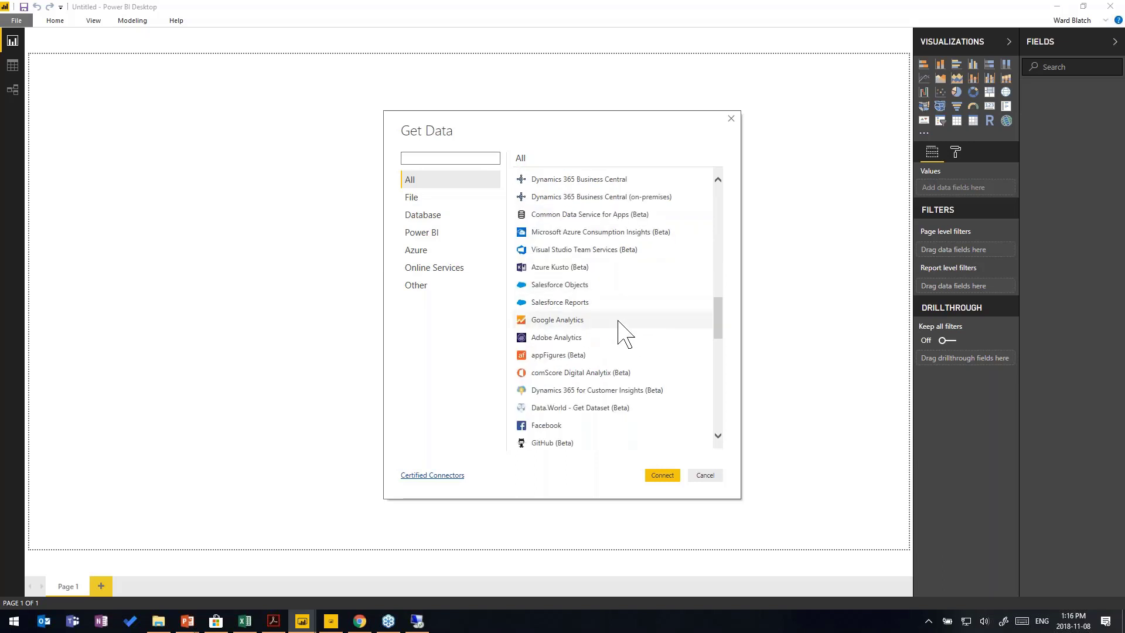
{"action": "scroll", "coordinate": [621, 328], "scroll_direction": "down", "scroll_amount": 3}
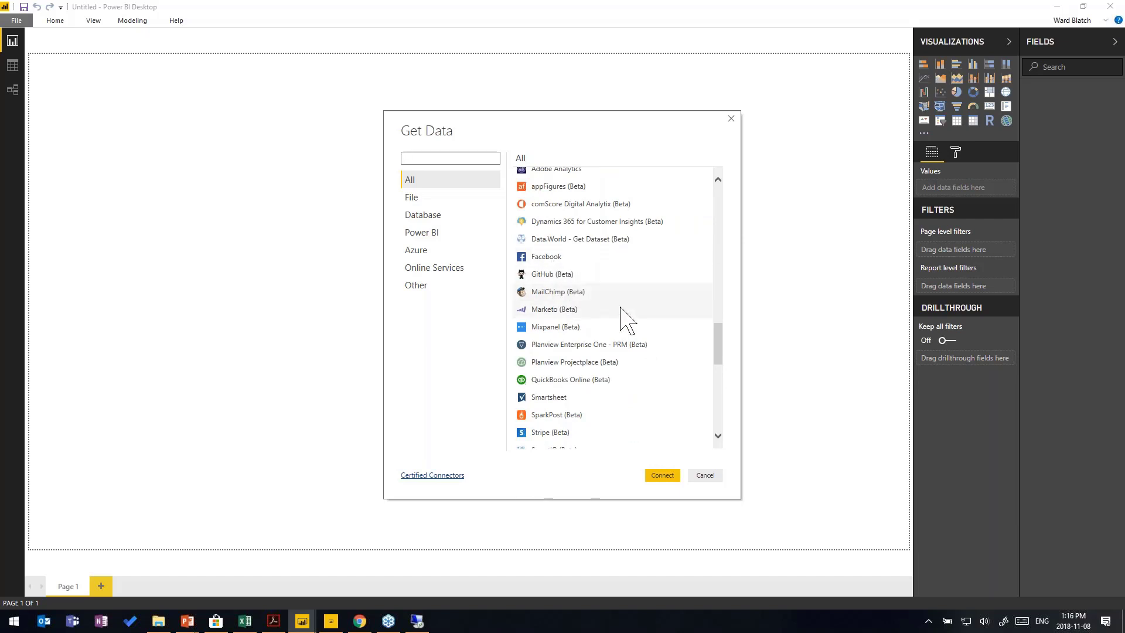
{"action": "scroll", "coordinate": [644, 334], "scroll_direction": "down", "scroll_amount": 3}
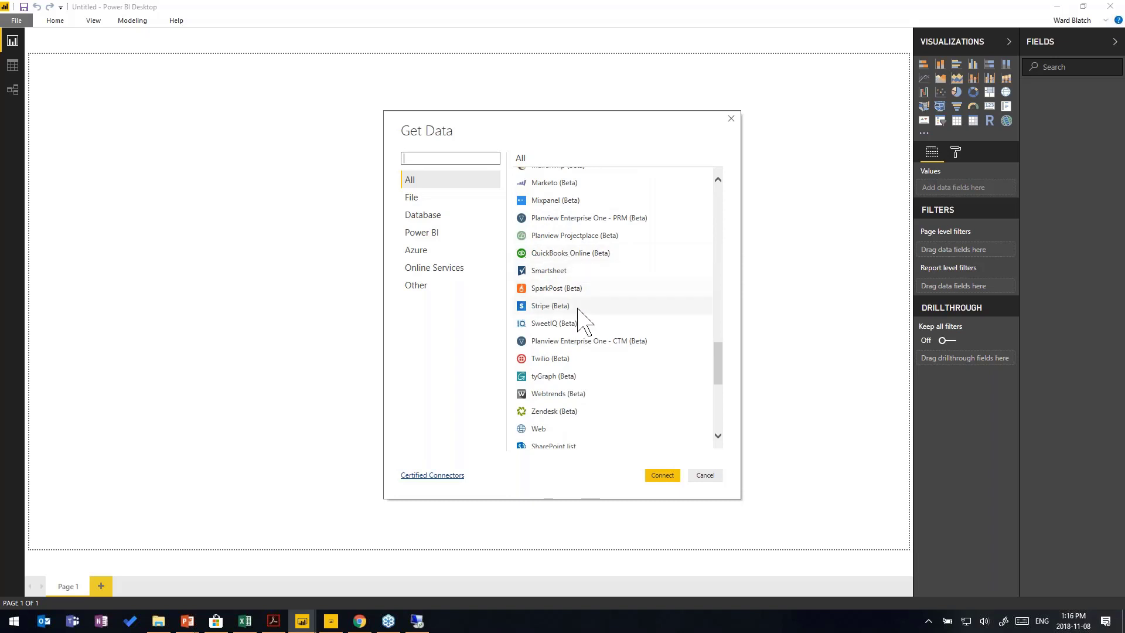
{"action": "scroll", "coordinate": [635, 329], "scroll_direction": "down", "scroll_amount": 1}
{"action": "scroll", "coordinate": [639, 334], "scroll_direction": "down", "scroll_amount": 3}
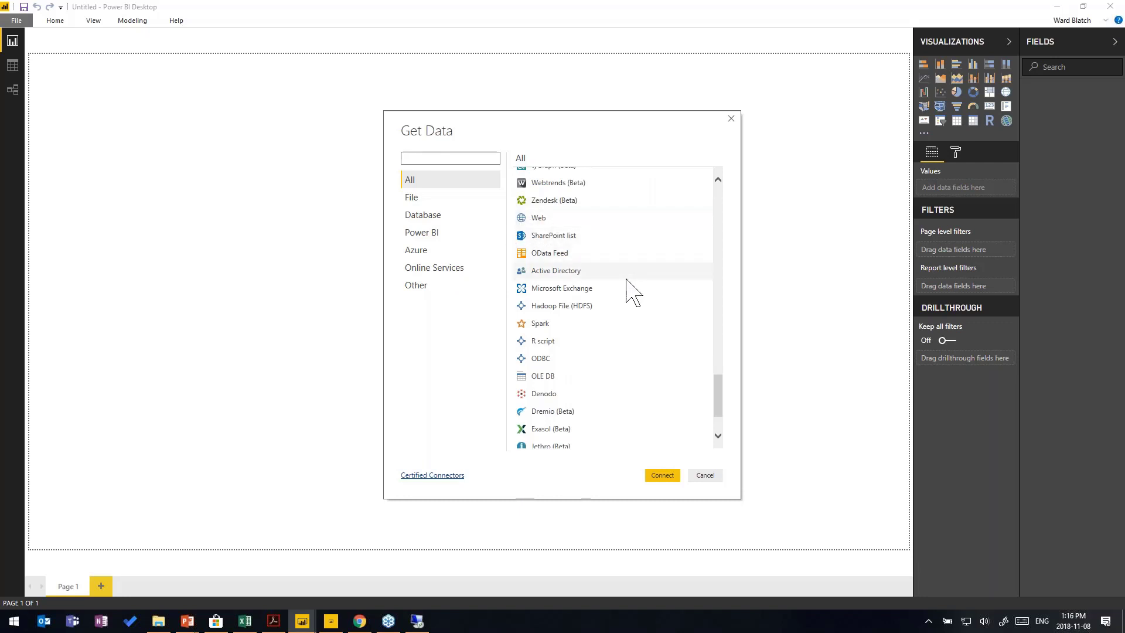
{"action": "scroll", "coordinate": [627, 283], "scroll_direction": "down", "scroll_amount": 1}
{"action": "scroll", "coordinate": [626, 282], "scroll_direction": "down", "scroll_amount": 1}
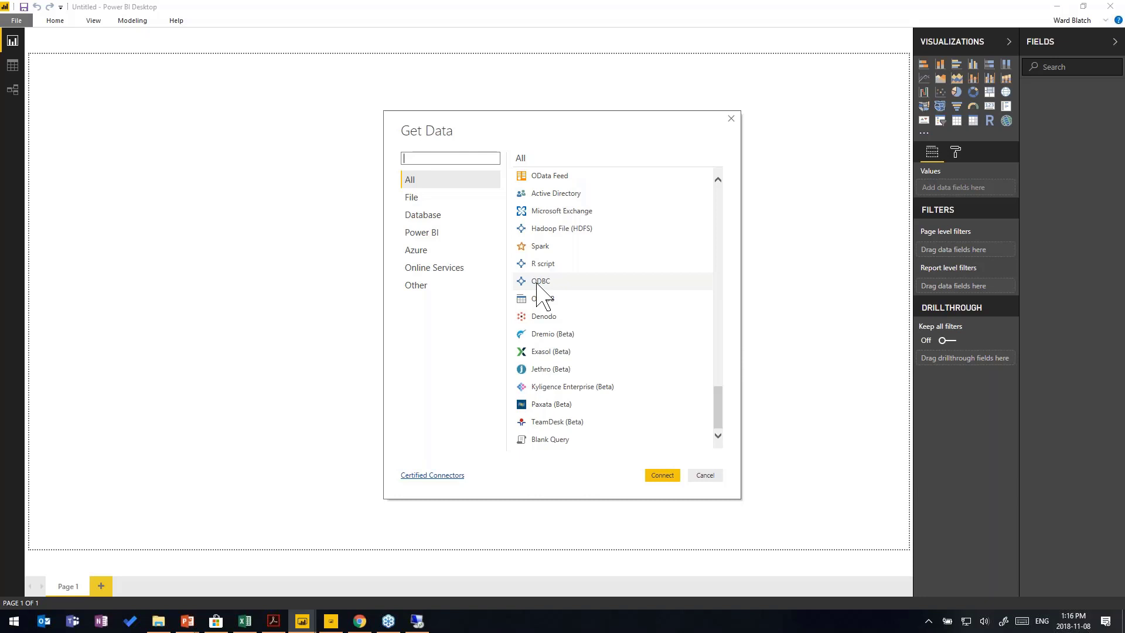
{"action": "left_click", "coordinate": [720, 410]}
{"action": "left_click_drag", "start_coordinate": [719, 410], "coordinate": [739, 195]}
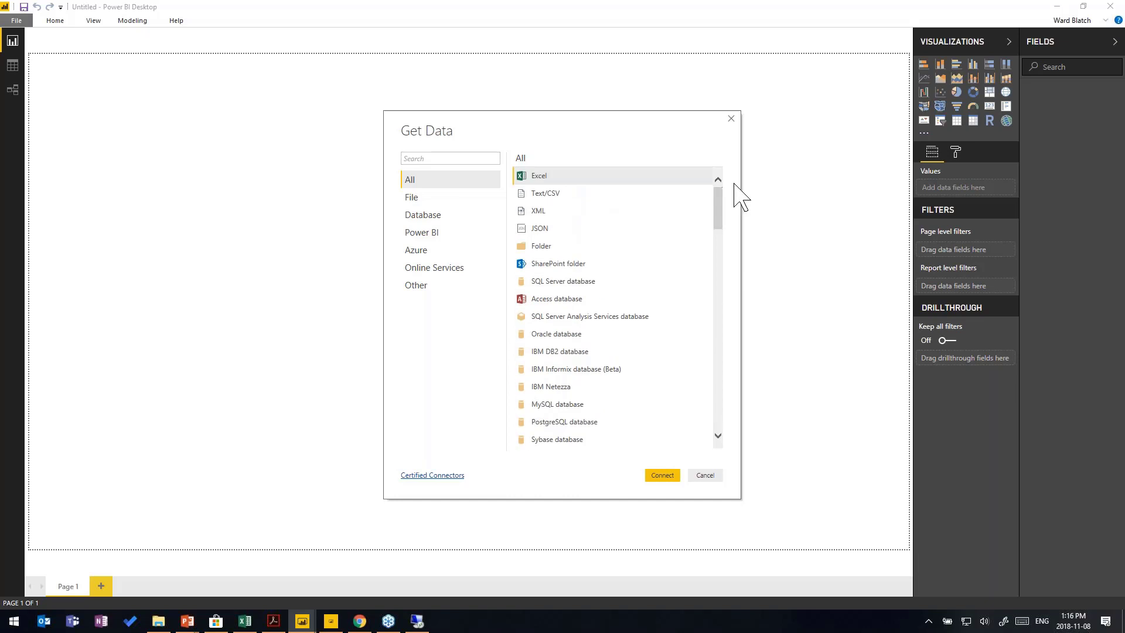
Connect to the Excel workbook Data For Power BI.xlsx in the BI Featuring PowerBI folder.
{"action": "left_click", "coordinate": [534, 176]}
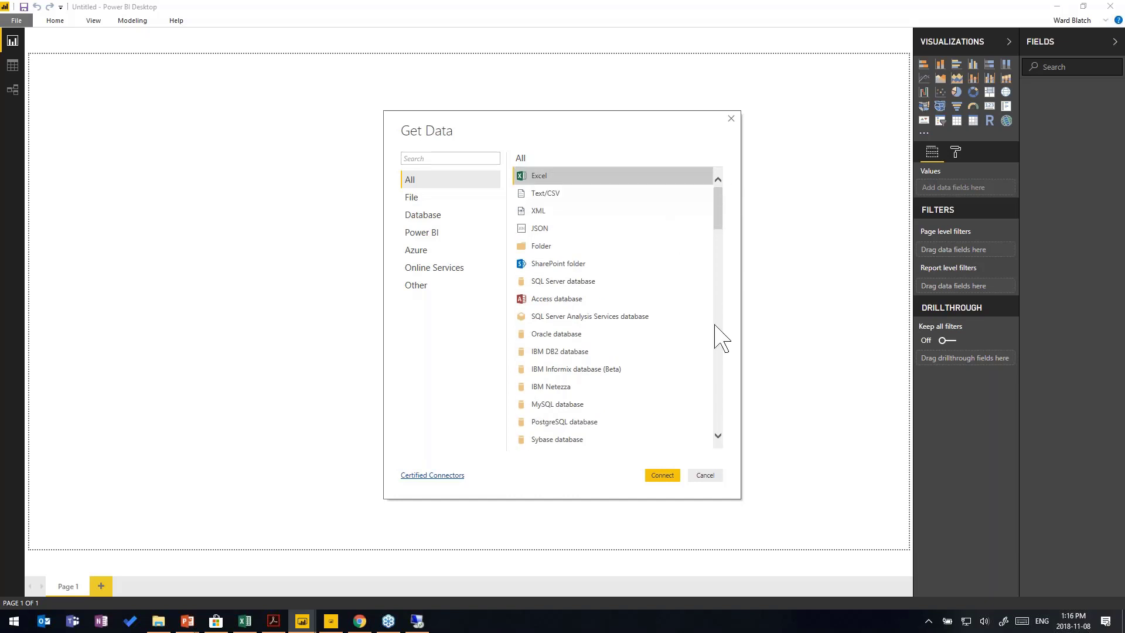
{"action": "left_click", "coordinate": [662, 475]}
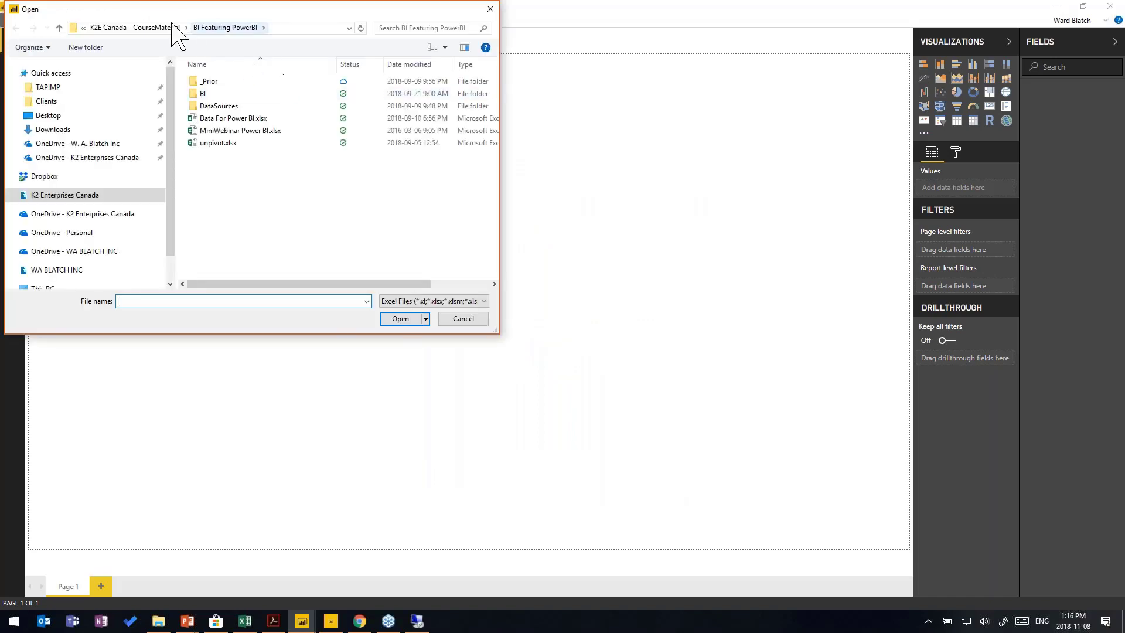
{"action": "left_click_drag", "start_coordinate": [135, 8], "coordinate": [388, 116]}
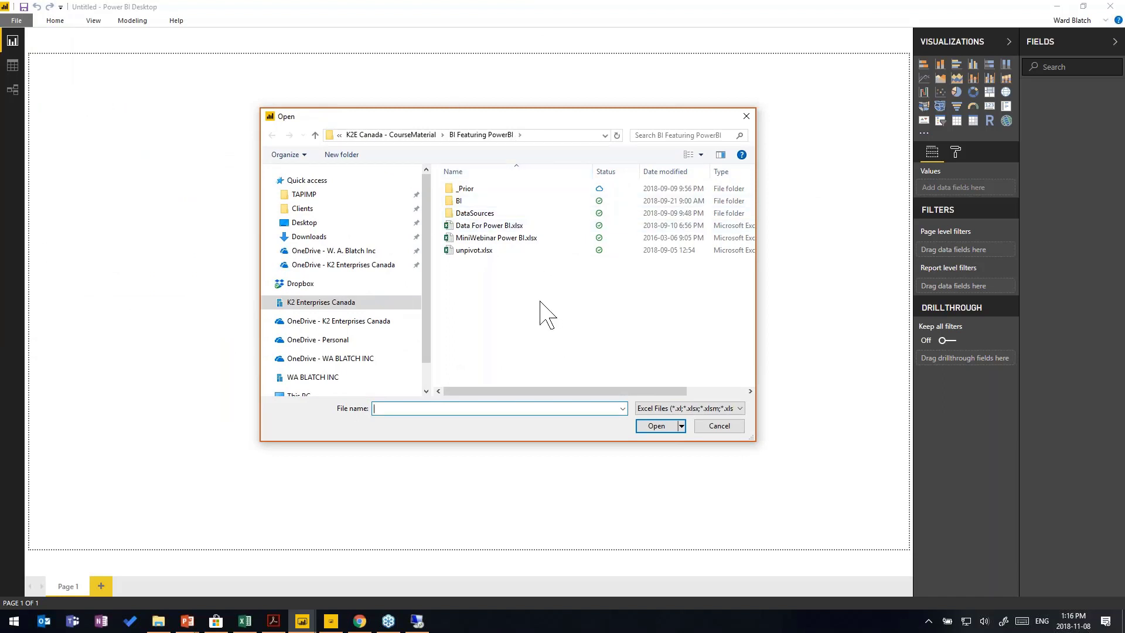
{"action": "left_click", "coordinate": [477, 228]}
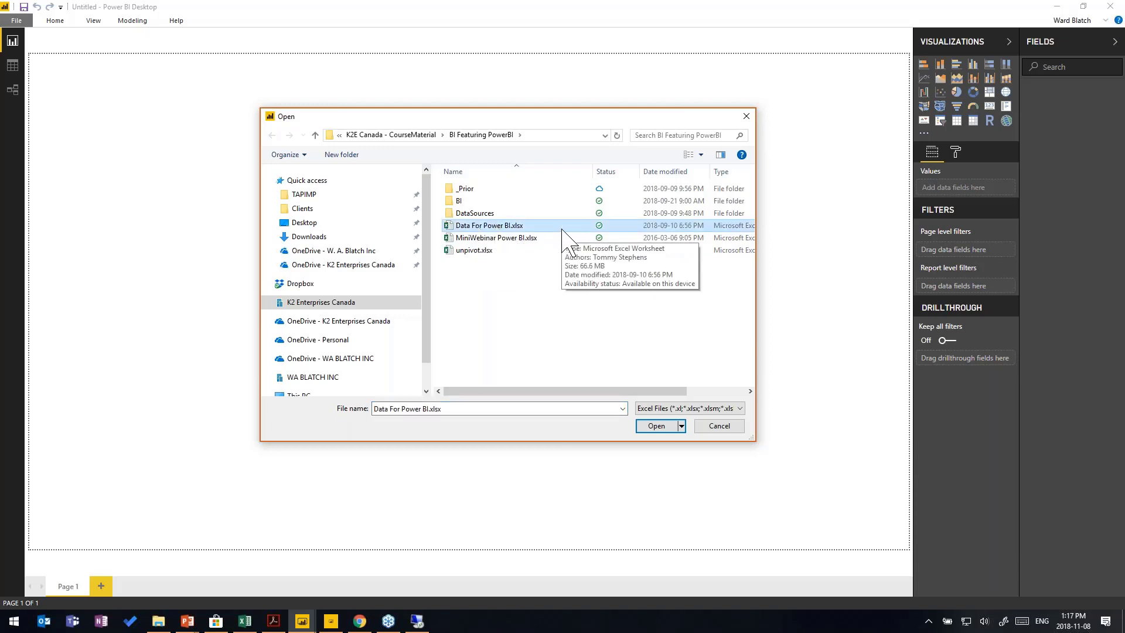
{"action": "left_click", "coordinate": [648, 429]}
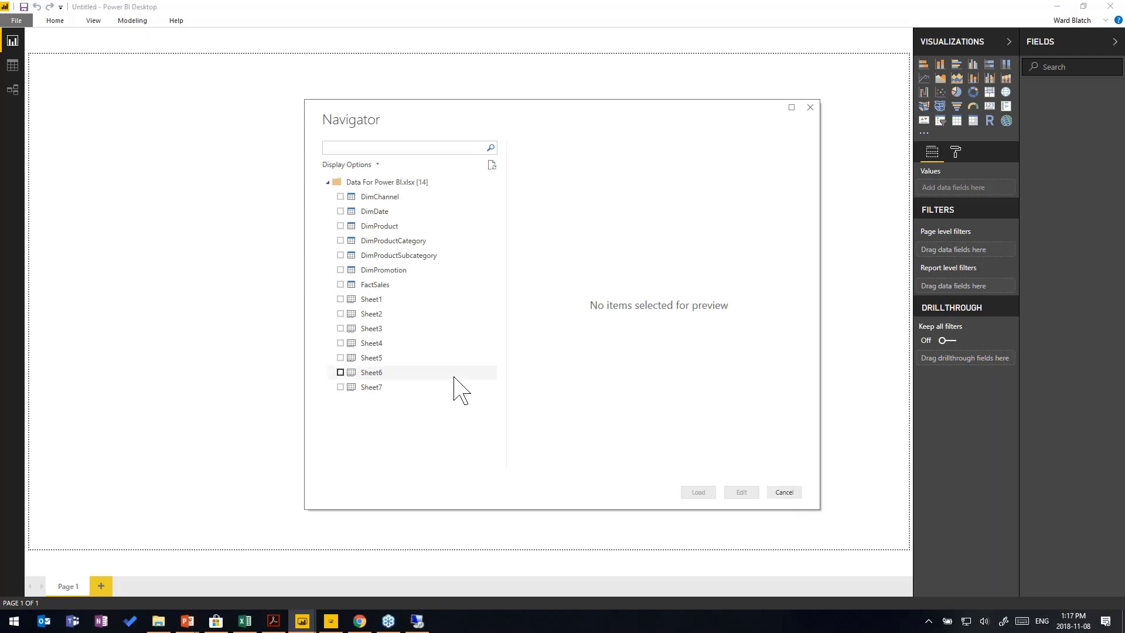
Load the DimChannel, DimDate, DimProduct, DimProductCategory, DimProductSubcategory, DimPromotion and FactSales tables from the workbook into the data model.
{"action": "left_click", "coordinate": [340, 196]}
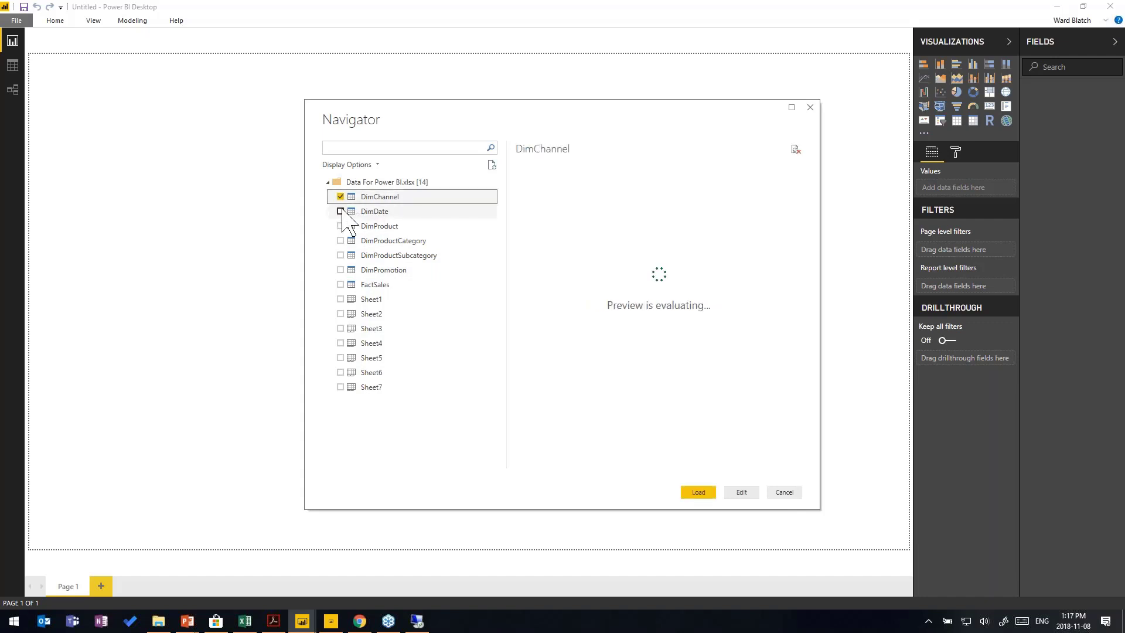
{"action": "left_click", "coordinate": [340, 211]}
{"action": "left_click", "coordinate": [340, 226]}
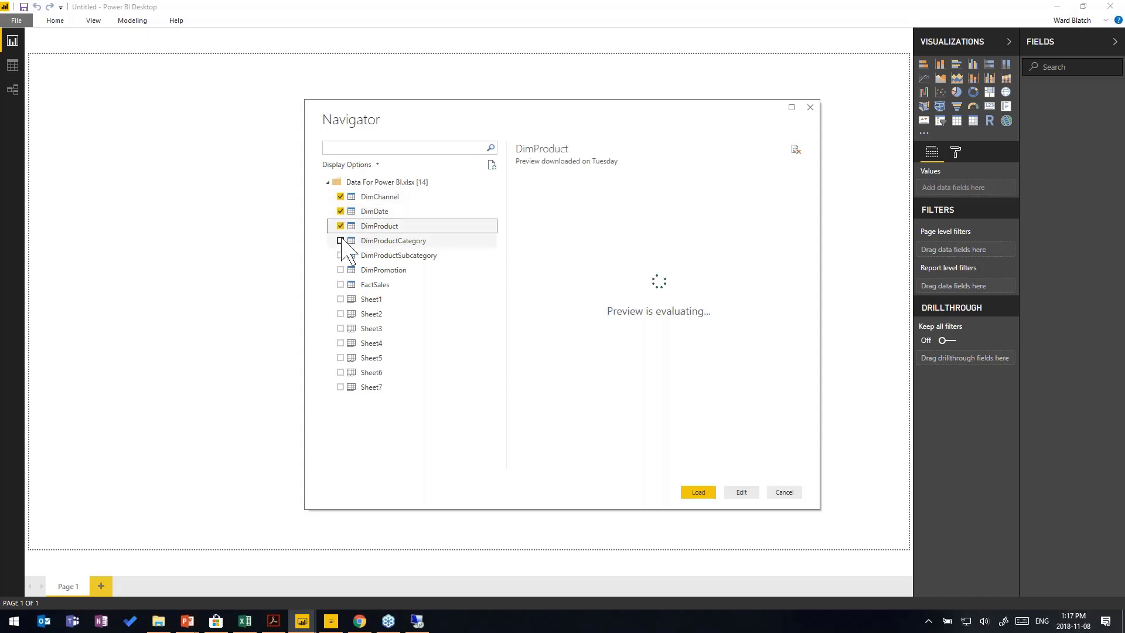
{"action": "left_click", "coordinate": [340, 256]}
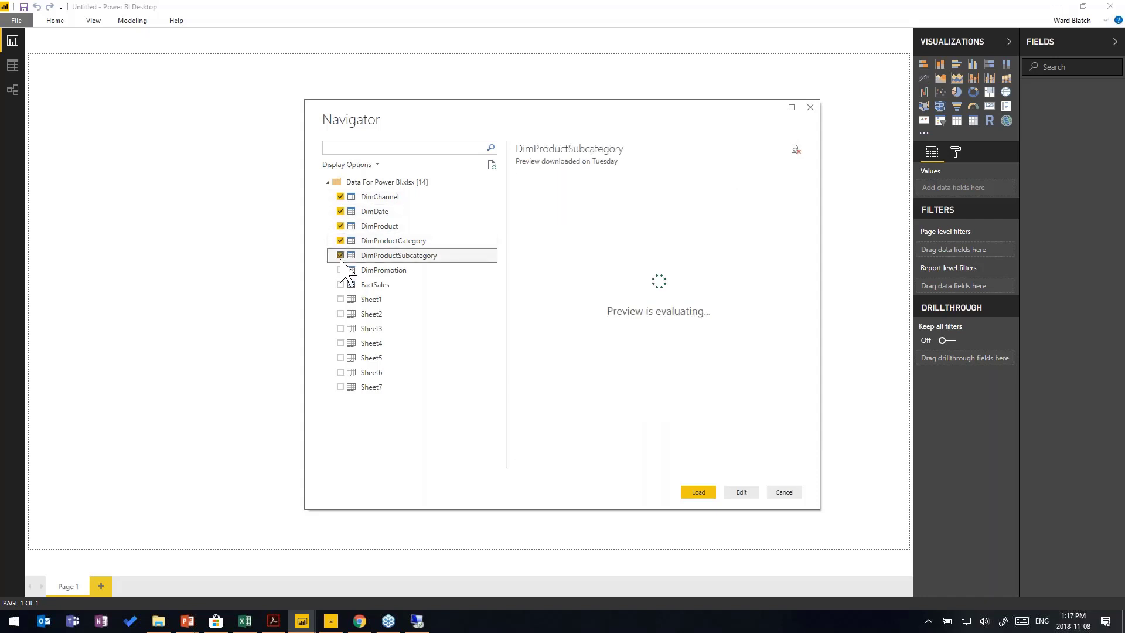
{"action": "left_click", "coordinate": [340, 270]}
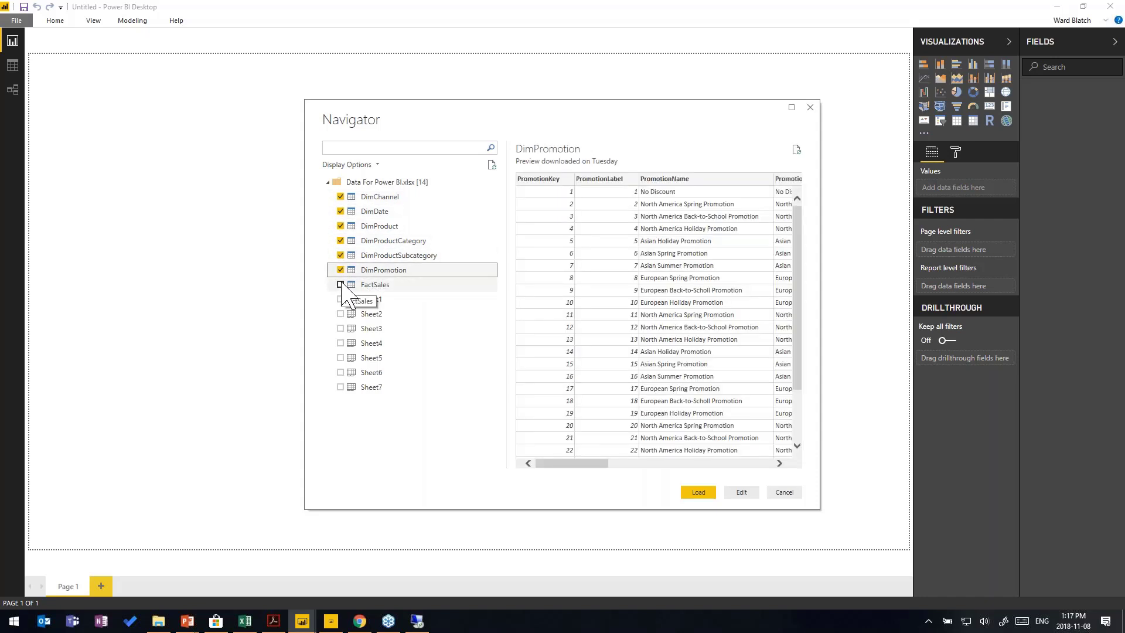
{"action": "left_click", "coordinate": [340, 285]}
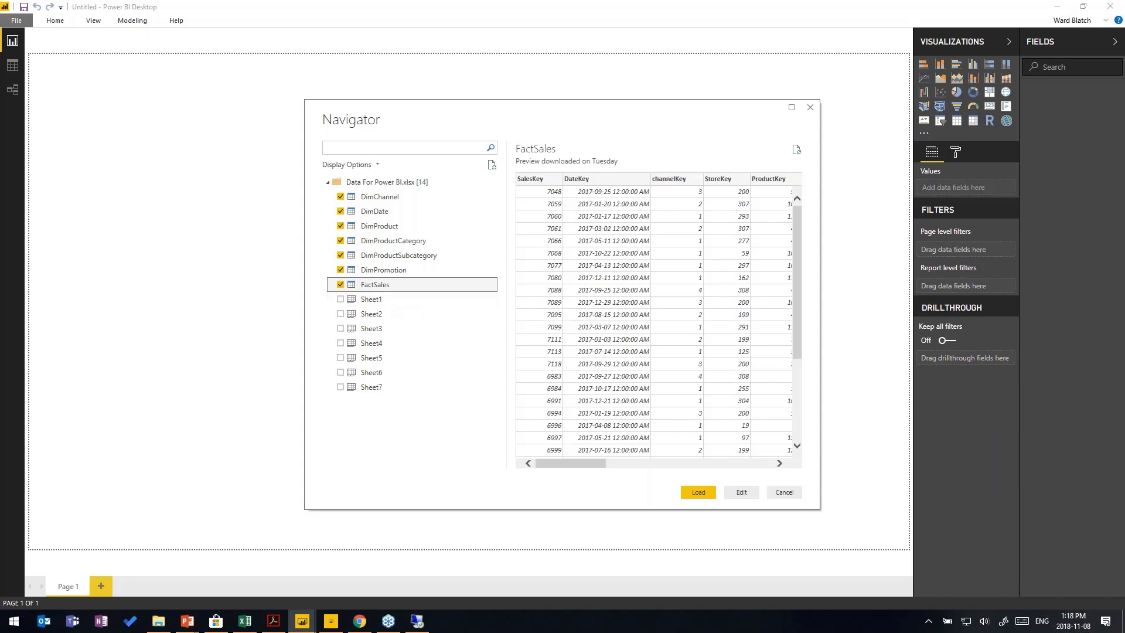
{"action": "key", "text": "alt+Tab"}
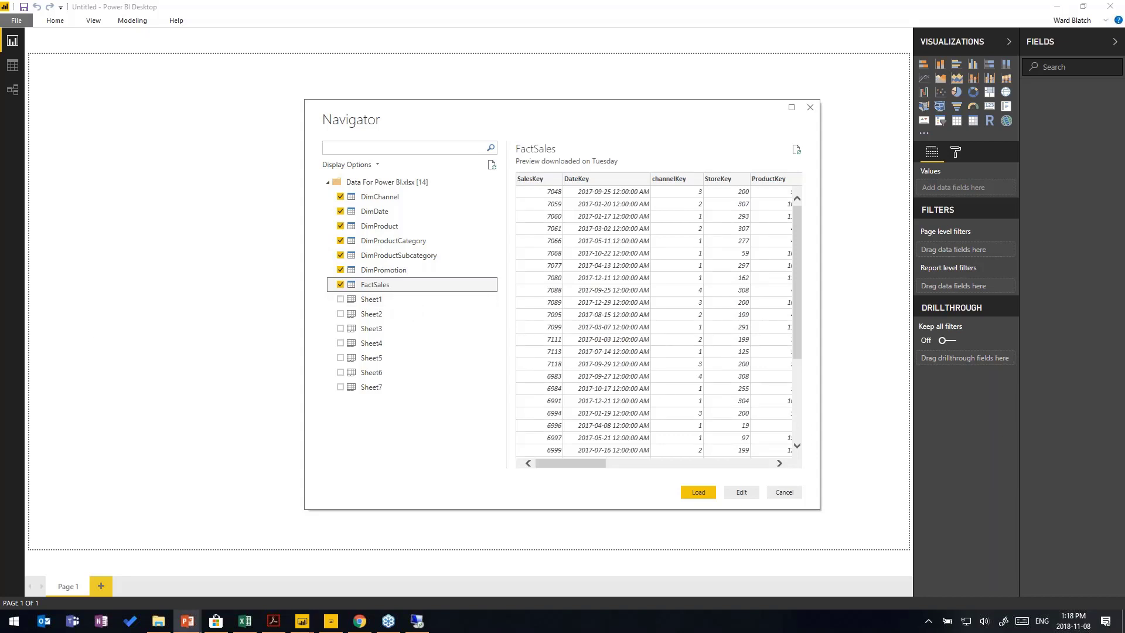
{"action": "left_click", "coordinate": [698, 492]}
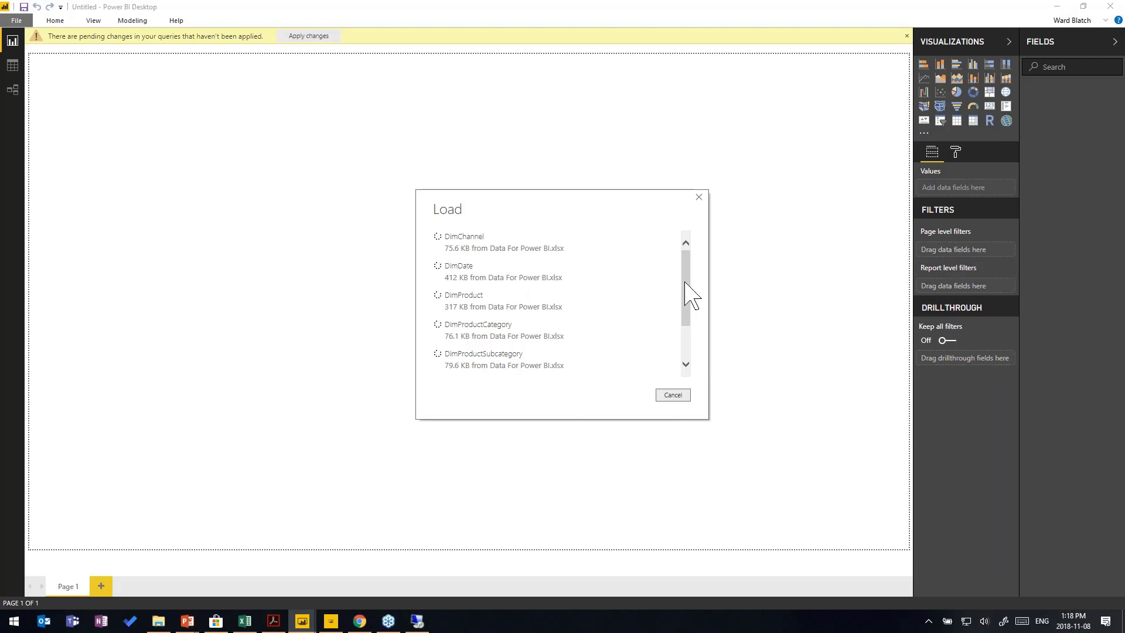
{"action": "left_click_drag", "start_coordinate": [691, 296], "coordinate": [684, 344]}
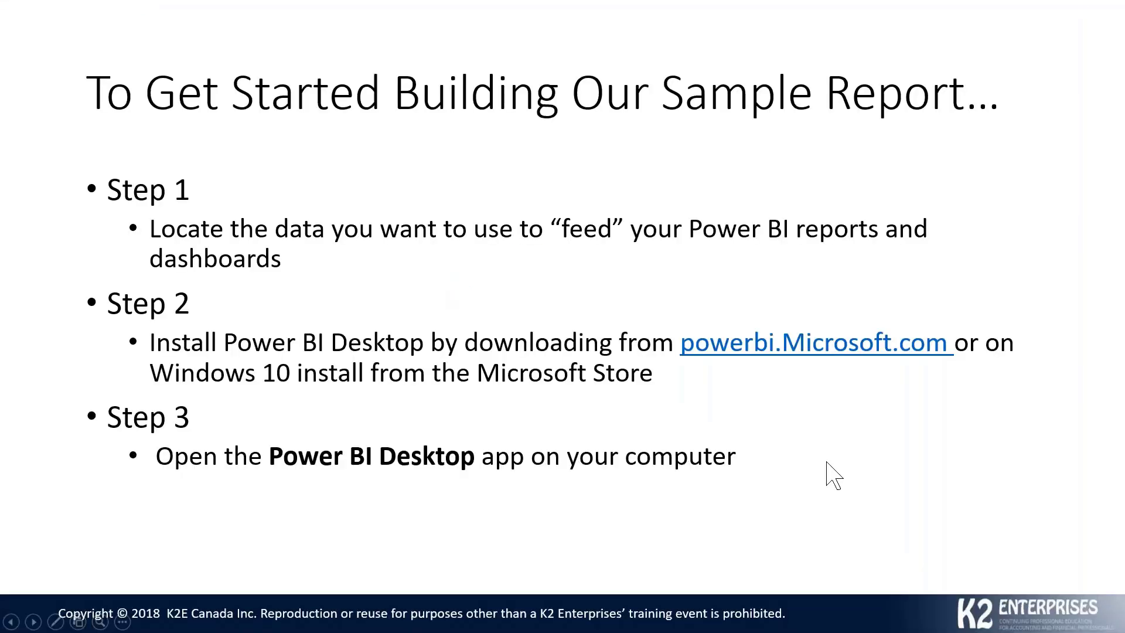
{"action": "key", "text": "Right"}
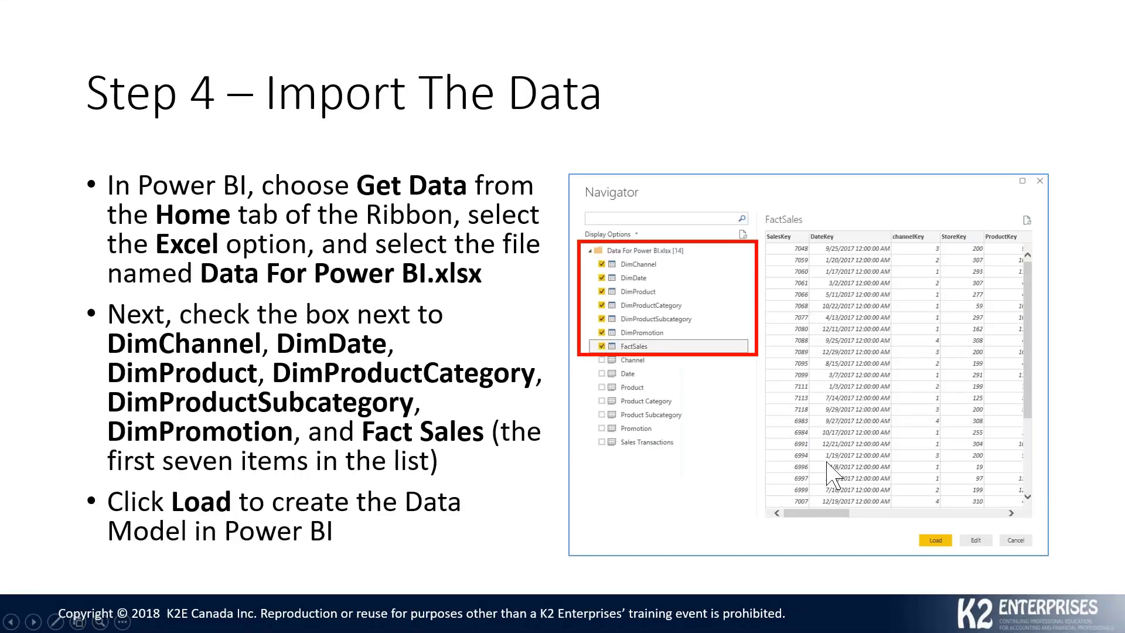
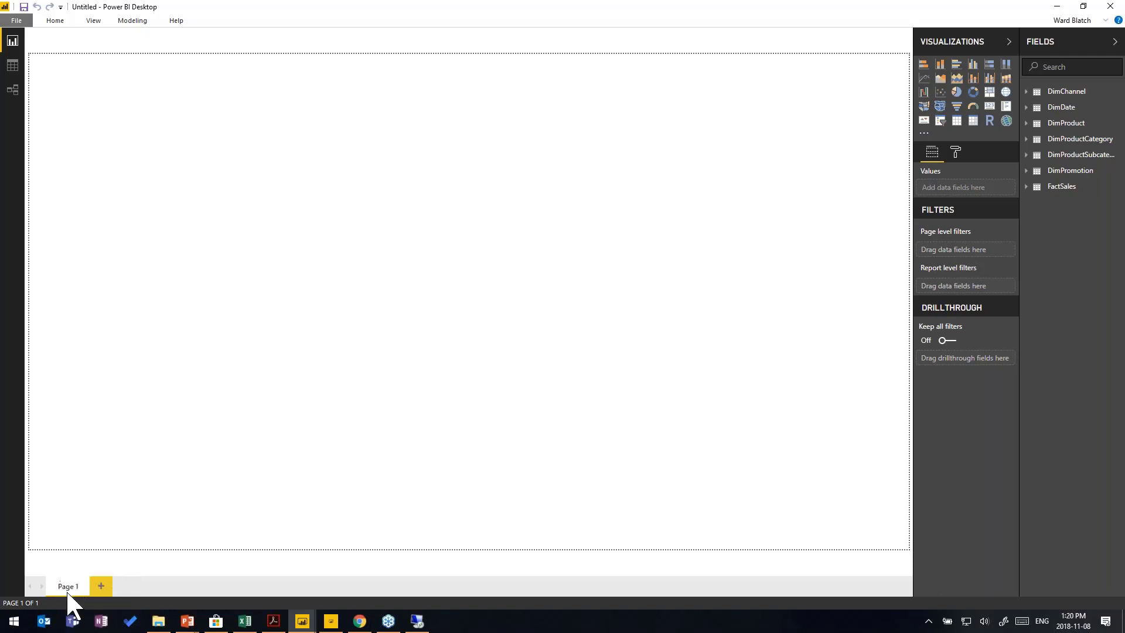
Review the rows of the loaded DimChannel table and the diagram of relationships between the tables.
{"action": "left_click", "coordinate": [12, 66]}
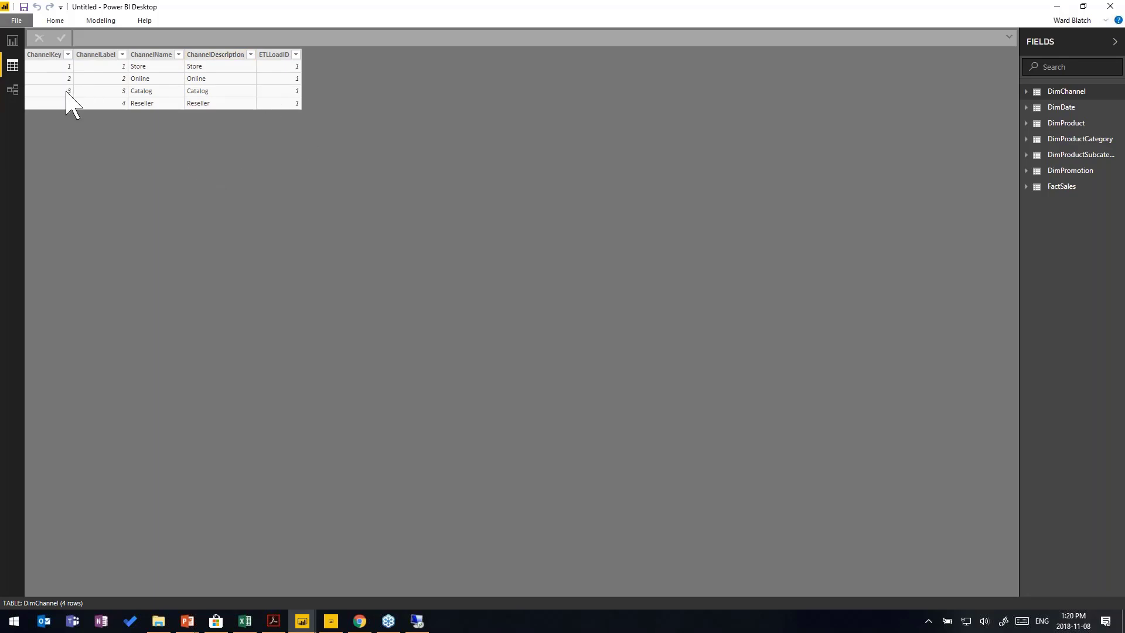
{"action": "left_click", "coordinate": [14, 92]}
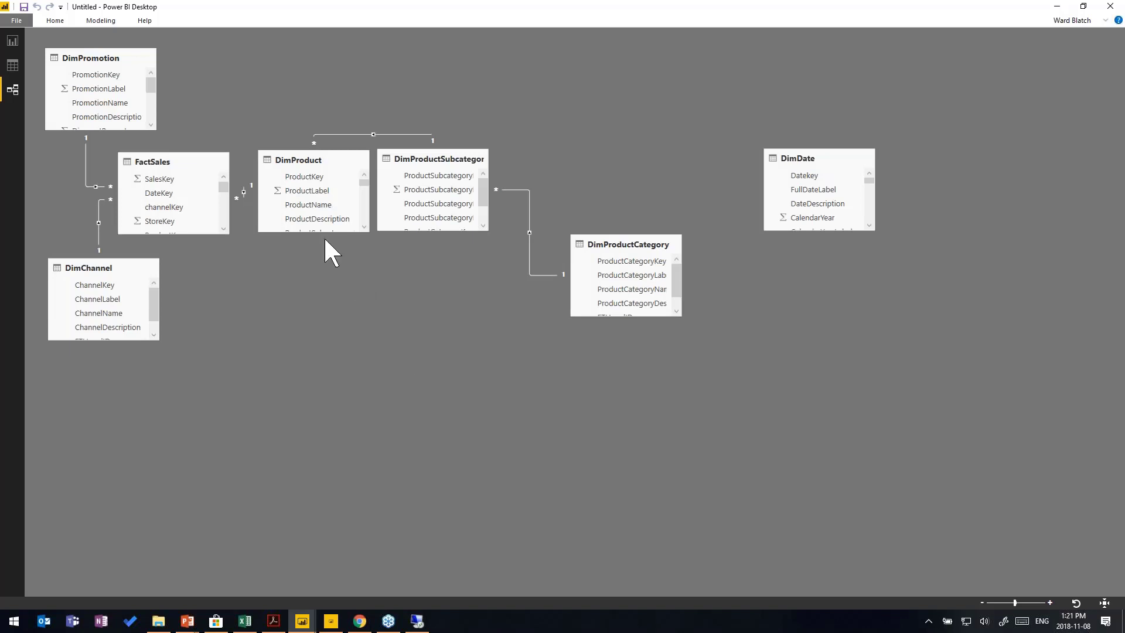
Rearrange the relationship diagram by moving DimProduct above the FactSales row and DimDate into the space below DimProduct, near FactSales.
{"action": "left_click_drag", "start_coordinate": [301, 160], "coordinate": [295, 66]}
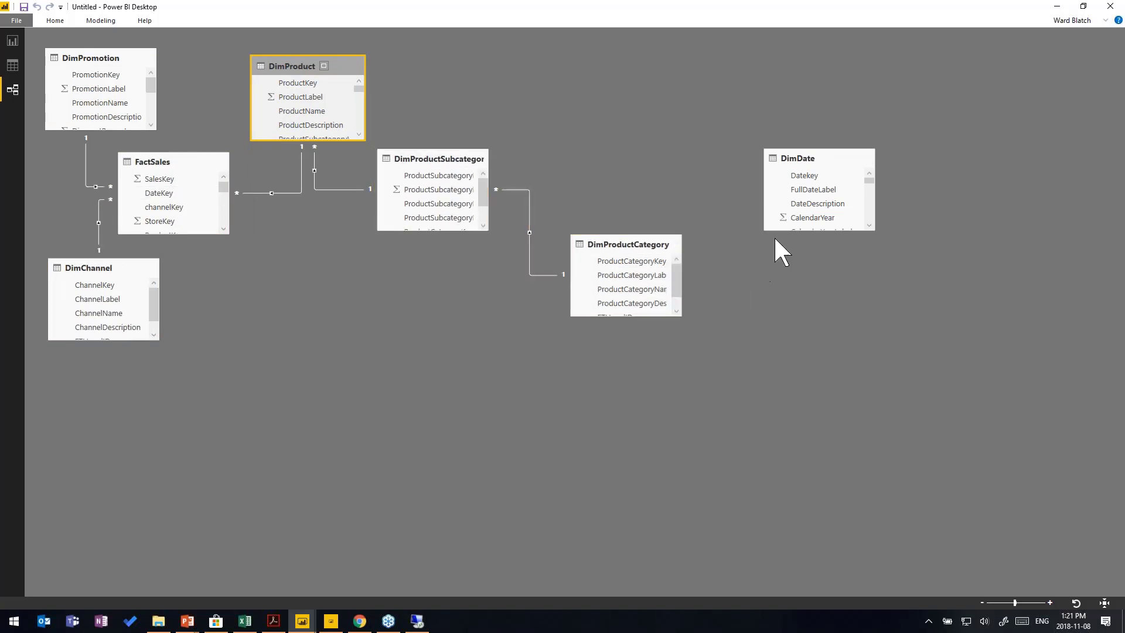
{"action": "left_click_drag", "start_coordinate": [848, 171], "coordinate": [828, 191]}
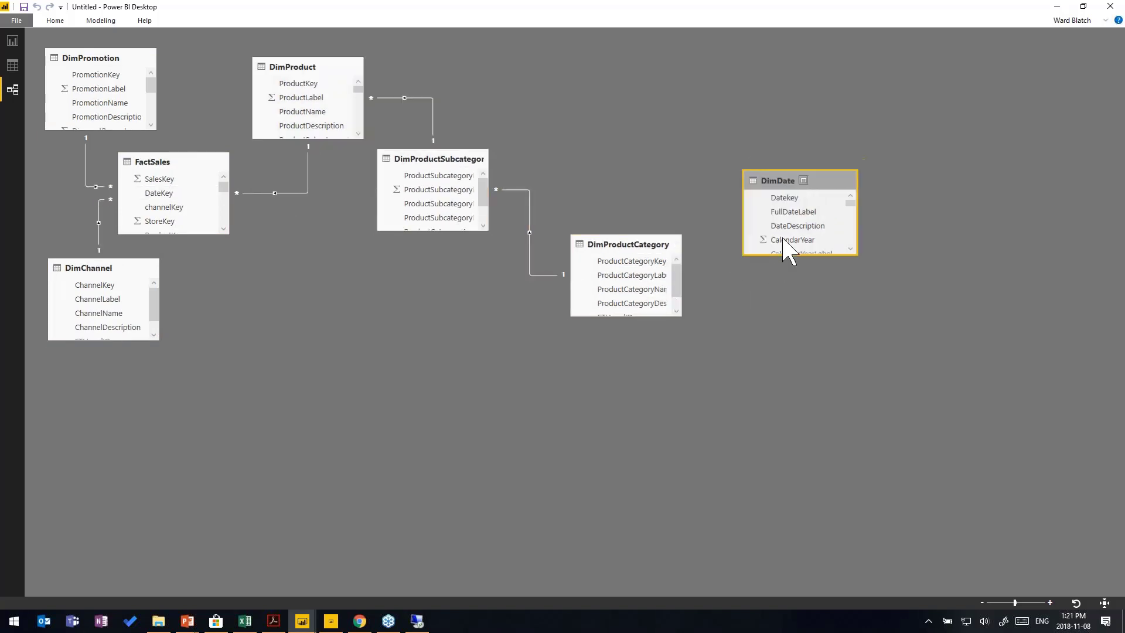
{"action": "left_click_drag", "start_coordinate": [785, 240], "coordinate": [329, 293]}
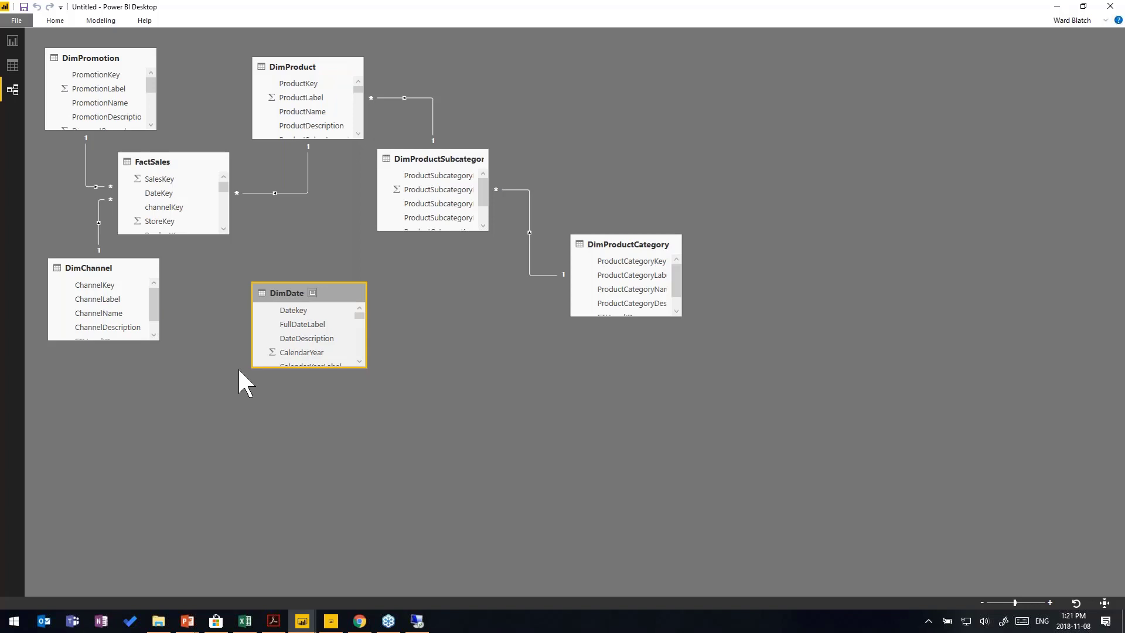
Create a relationship between Datekey in the DimDate table and DateKey in the FactSales table.
{"action": "left_click_drag", "start_coordinate": [292, 310], "coordinate": [287, 317]}
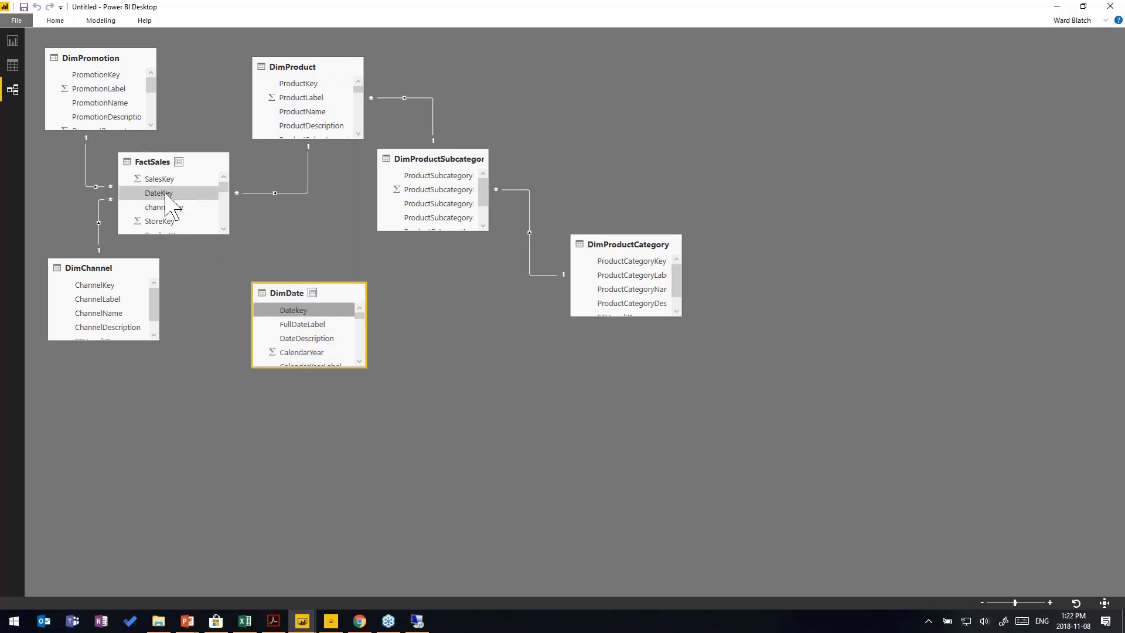
{"action": "left_click_drag", "start_coordinate": [278, 310], "coordinate": [281, 318]}
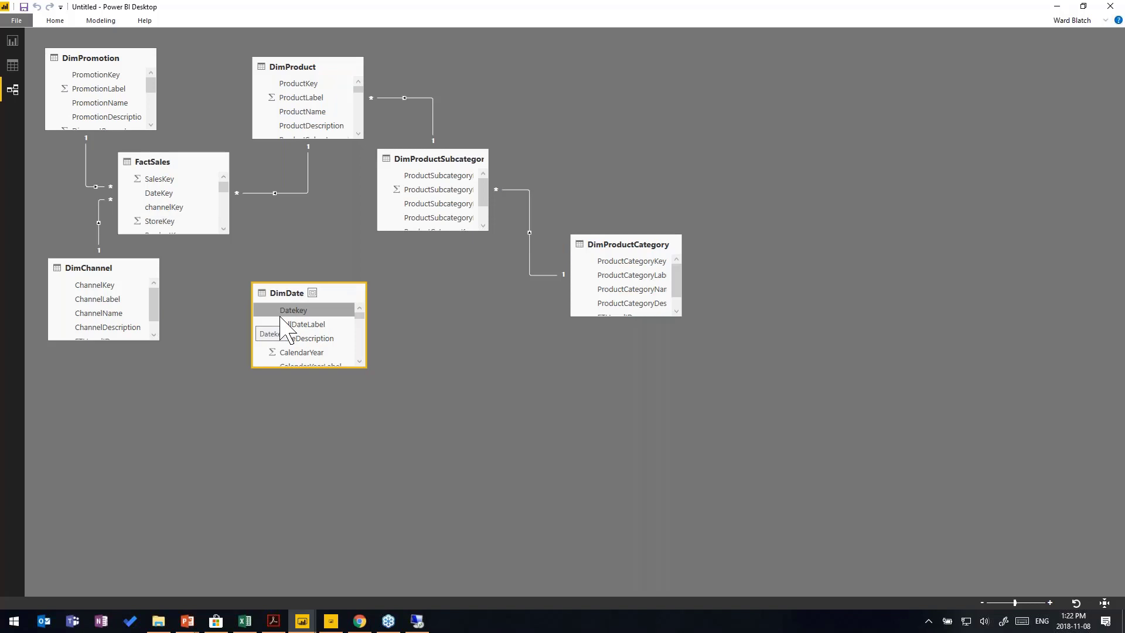
{"action": "left_click_drag", "start_coordinate": [280, 318], "coordinate": [168, 194]}
{"action": "left_click_drag", "start_coordinate": [281, 310], "coordinate": [160, 195]}
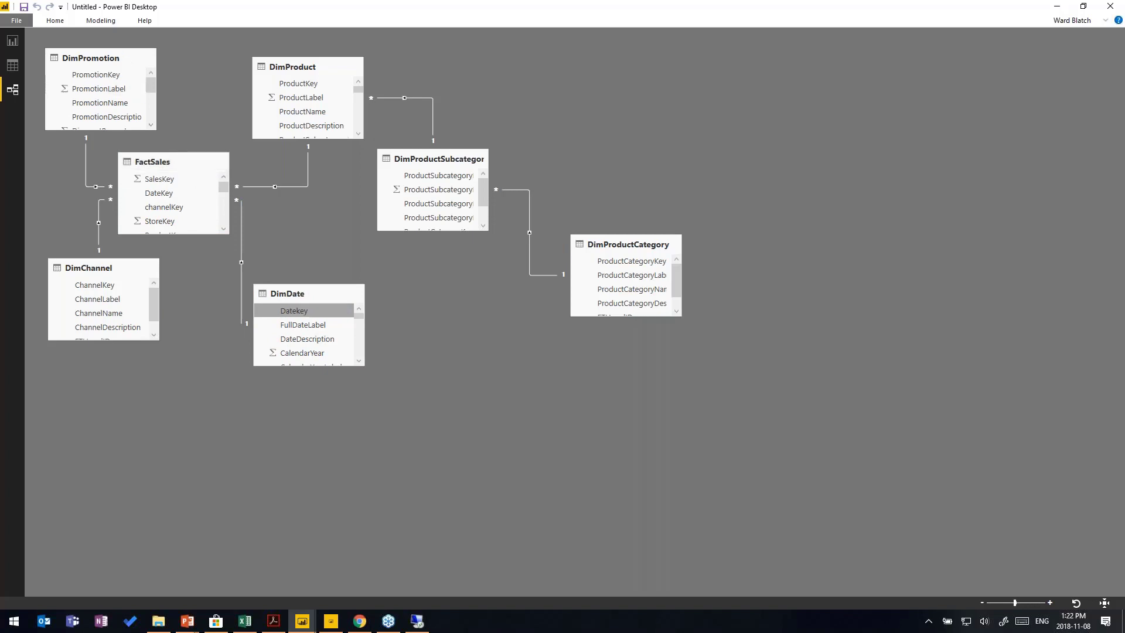
In the report view, create a treemap of FactSales SalesAmount grouped by DimChannel ChannelName and enlarge it slightly.
{"action": "left_click", "coordinate": [15, 40]}
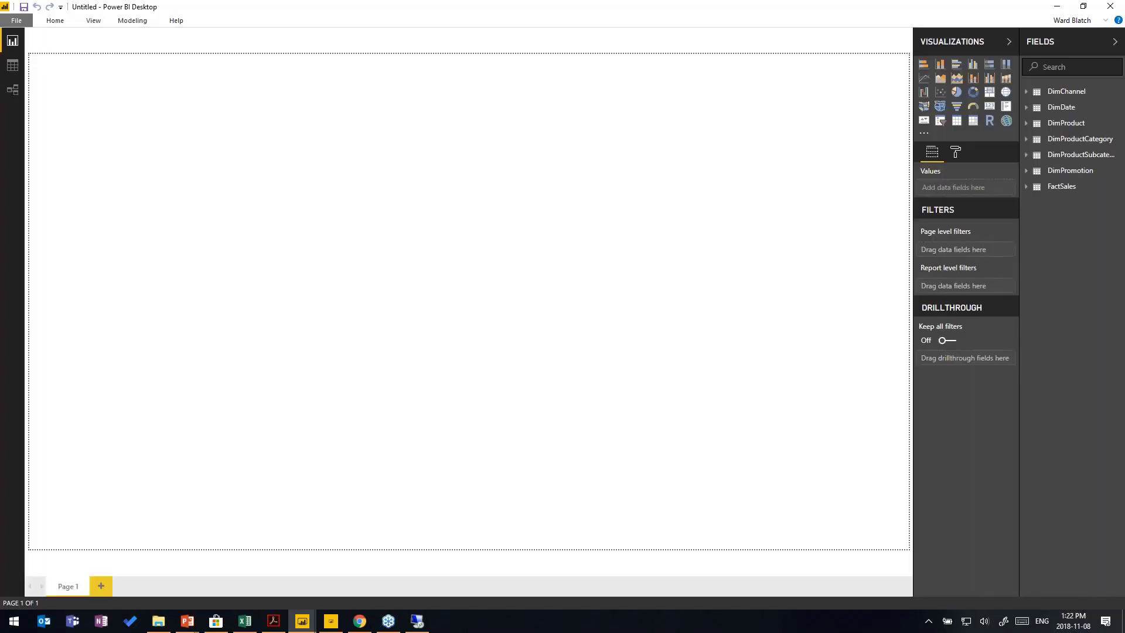
{"action": "key", "text": "alt+Tab"}
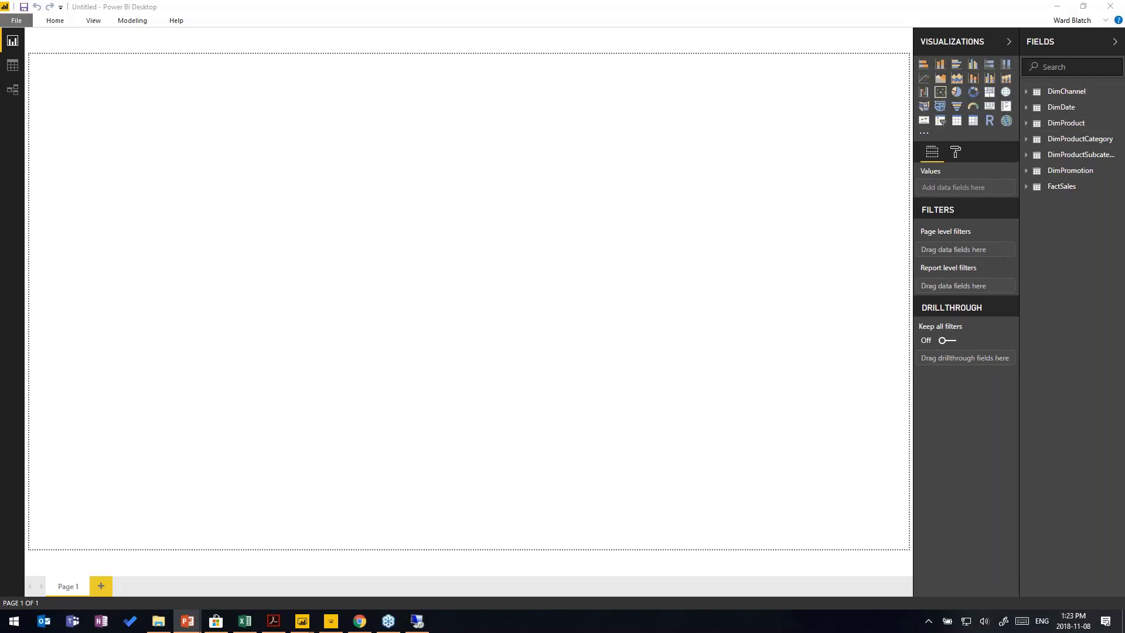
{"action": "left_click", "coordinate": [990, 97]}
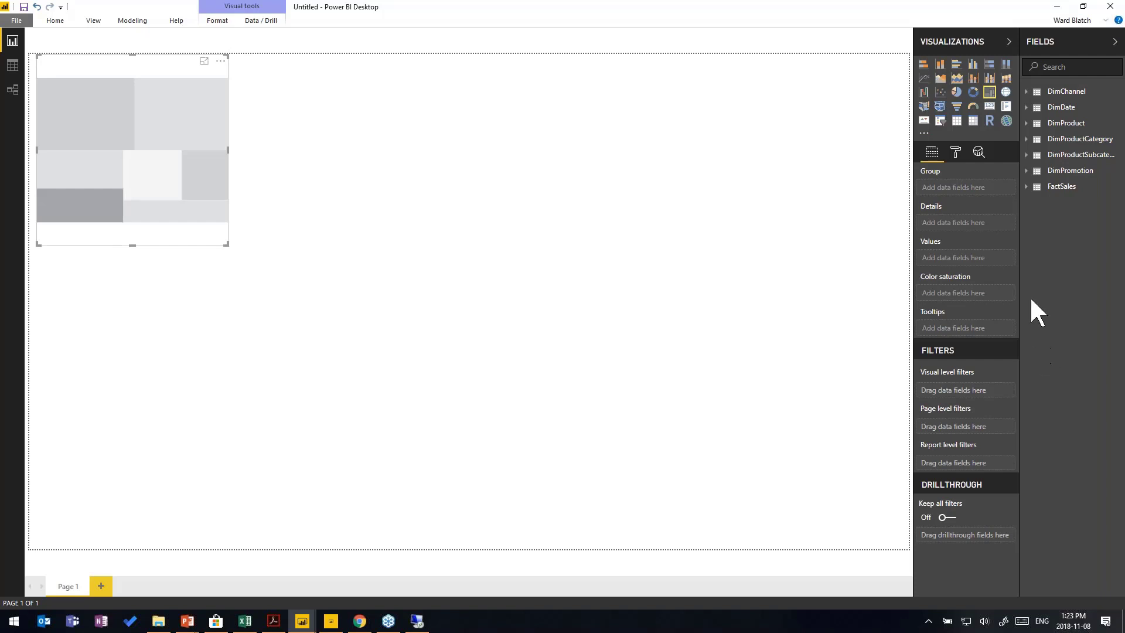
{"action": "left_click", "coordinate": [1026, 187]}
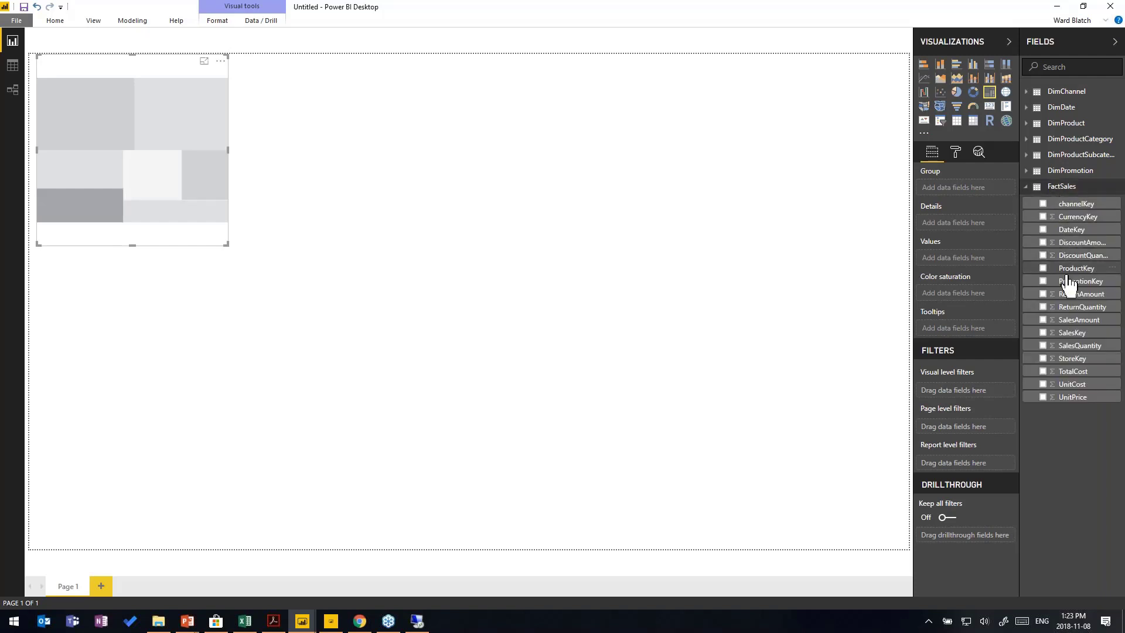
{"action": "left_click", "coordinate": [1043, 320]}
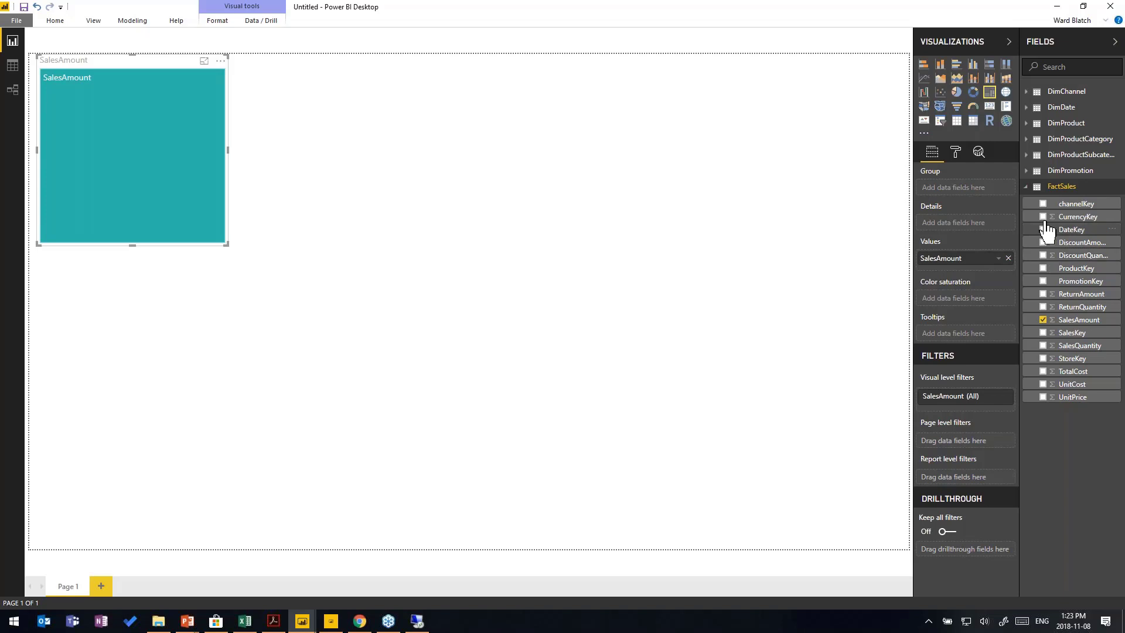
{"action": "left_click", "coordinate": [1028, 92]}
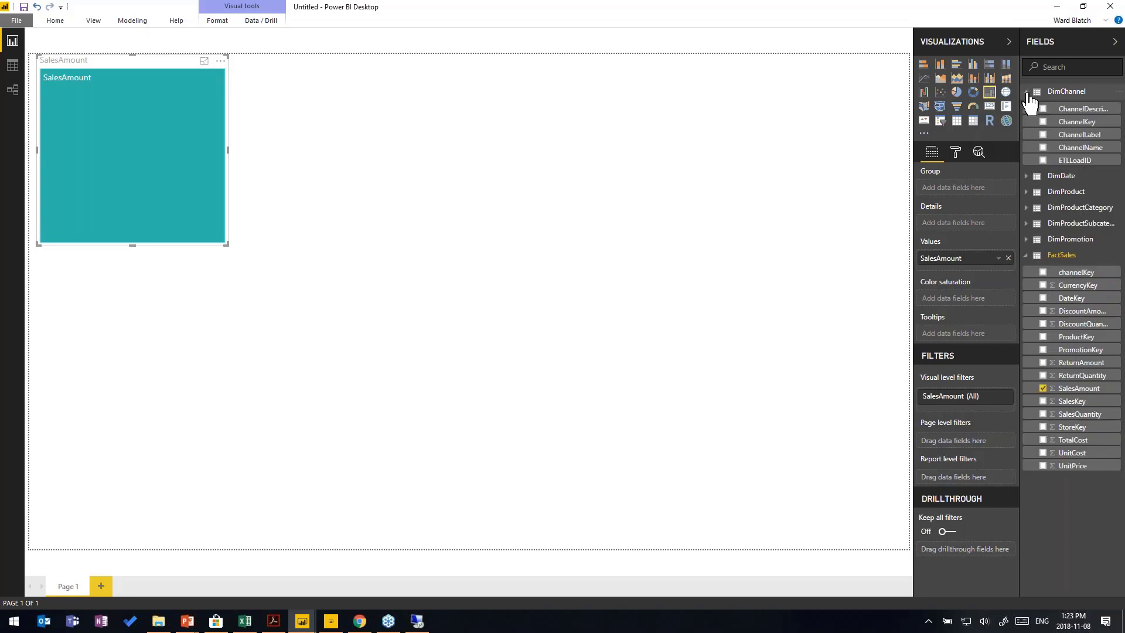
{"action": "left_click", "coordinate": [1043, 148]}
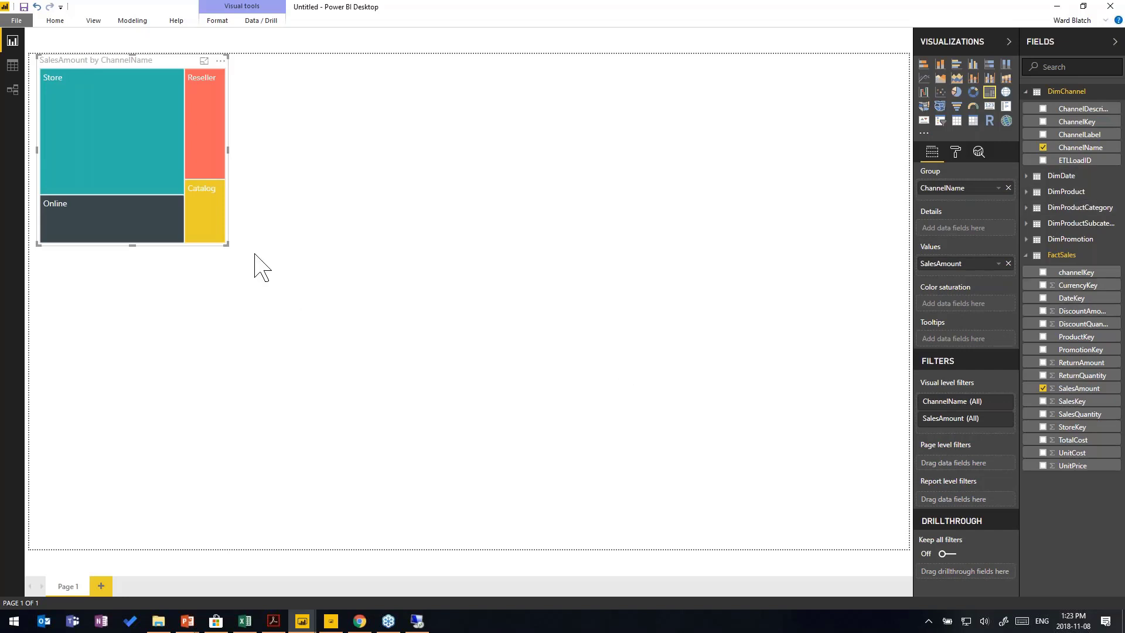
{"action": "left_click_drag", "start_coordinate": [228, 245], "coordinate": [274, 291]}
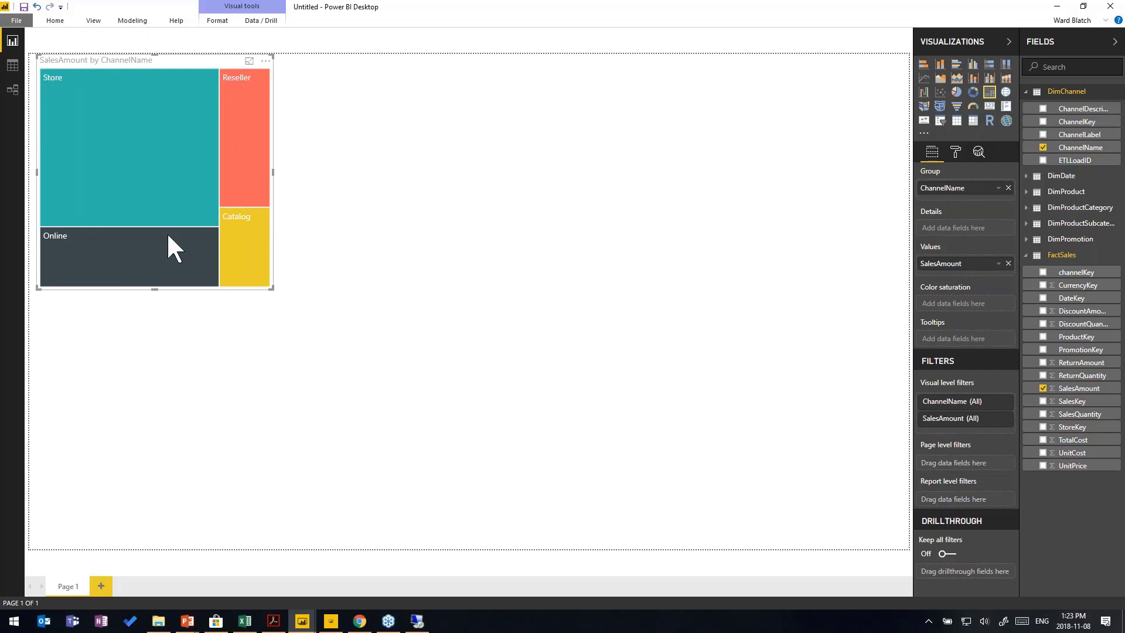
{"action": "mouse_move", "coordinate": [251, 239]}
{"action": "key", "text": "alt+Tab"}
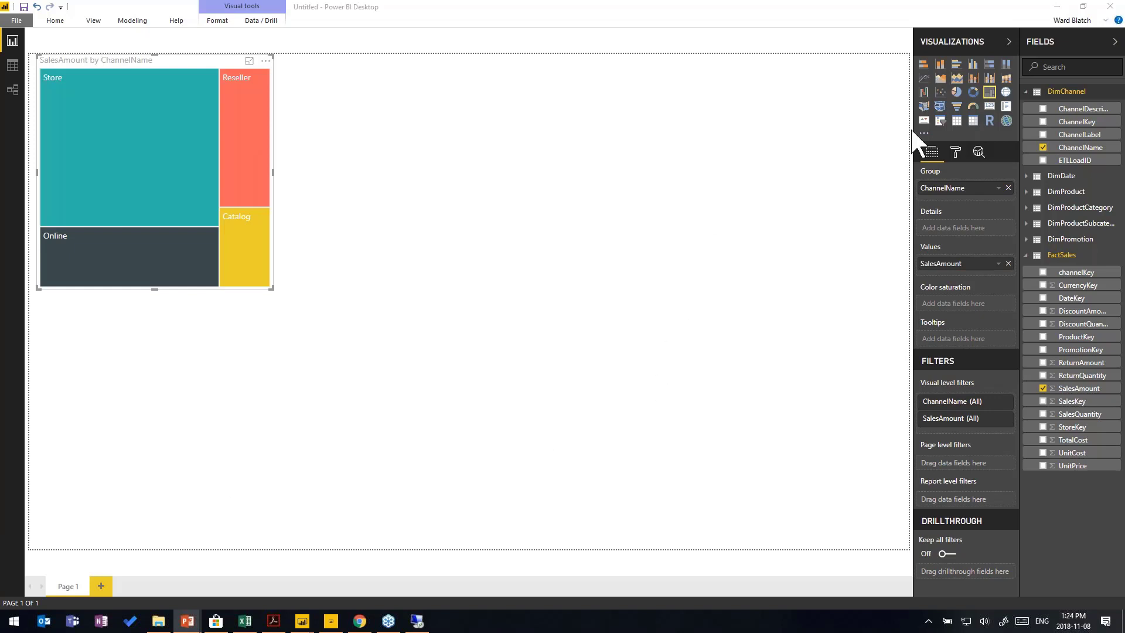
Create a separate donut chart of SalesAmount by ProductCategoryName and place it directly beside the treemap.
{"action": "left_click", "coordinate": [493, 167]}
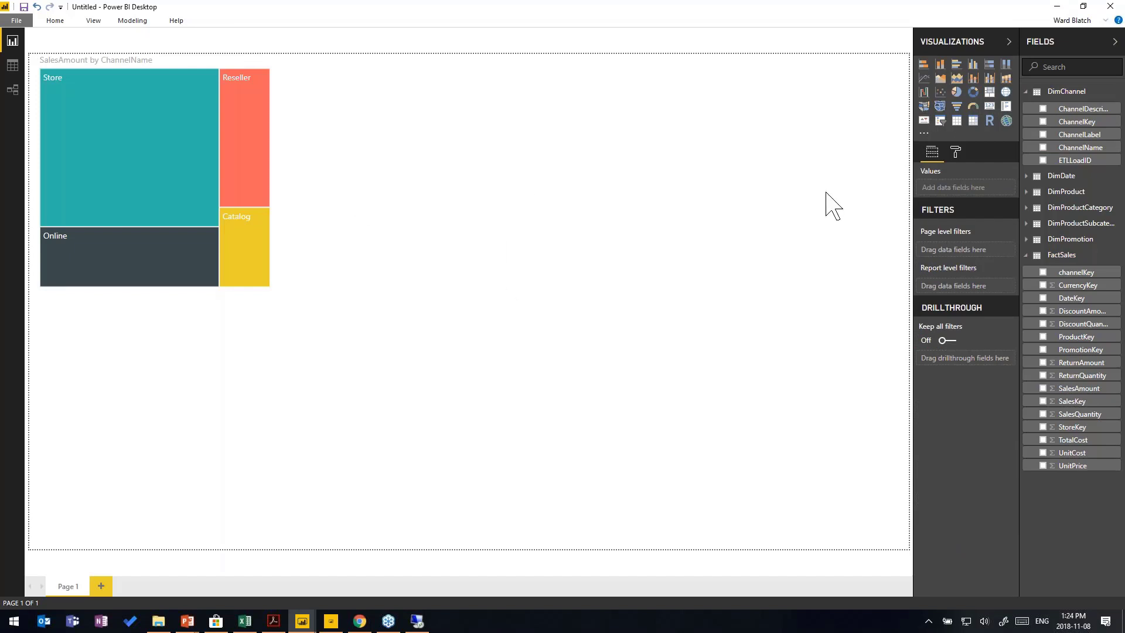
{"action": "left_click", "coordinate": [973, 94]}
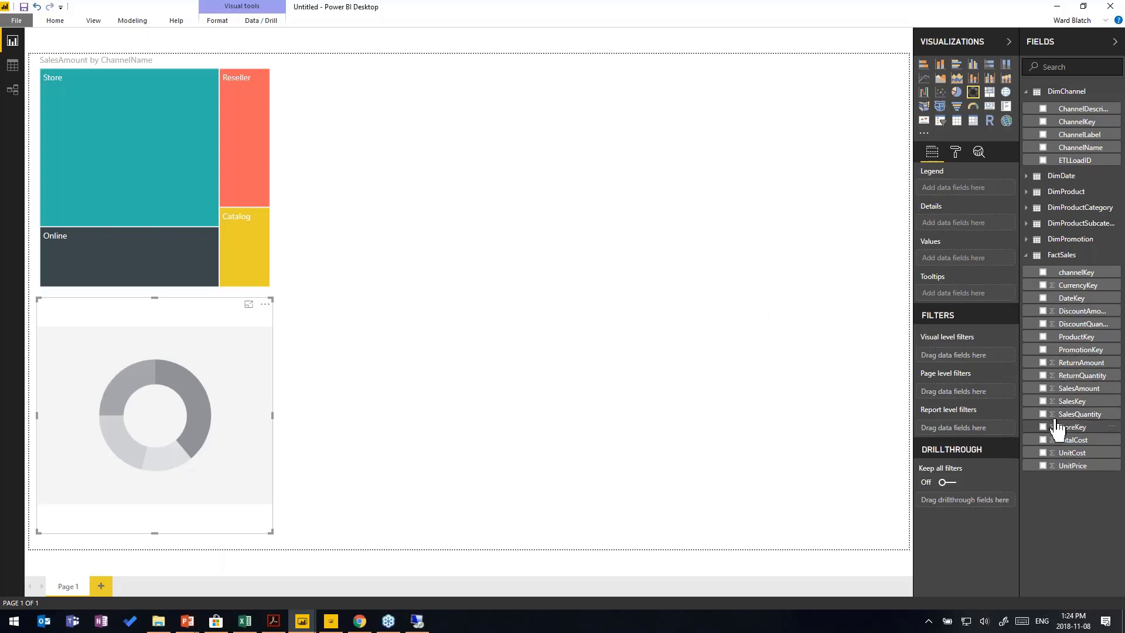
{"action": "left_click", "coordinate": [1043, 388]}
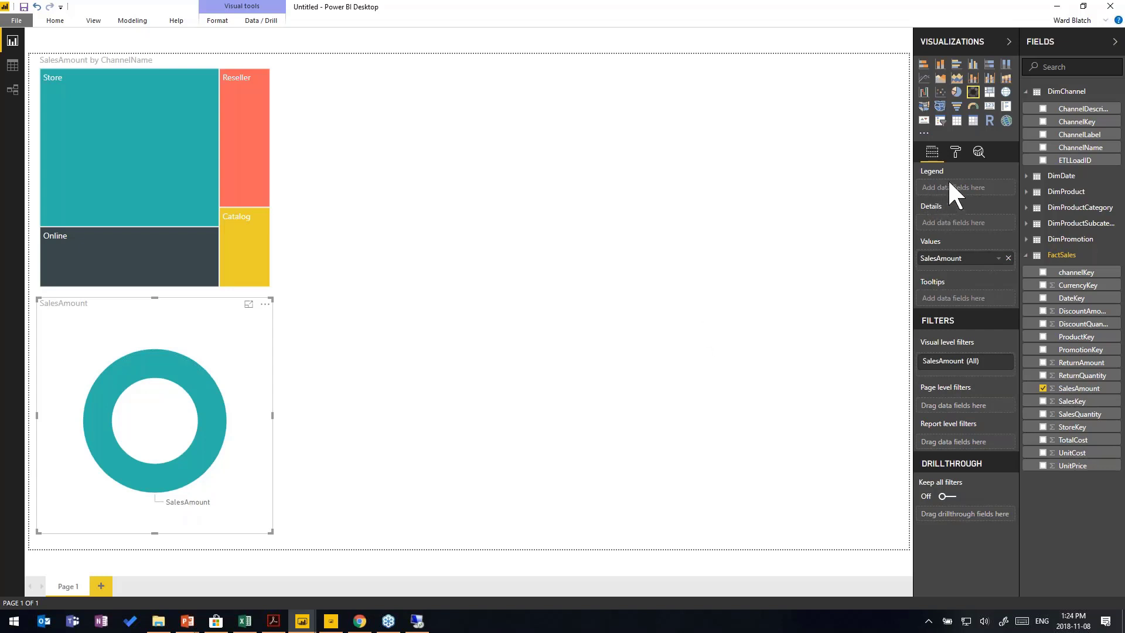
{"action": "left_click", "coordinate": [1026, 210]}
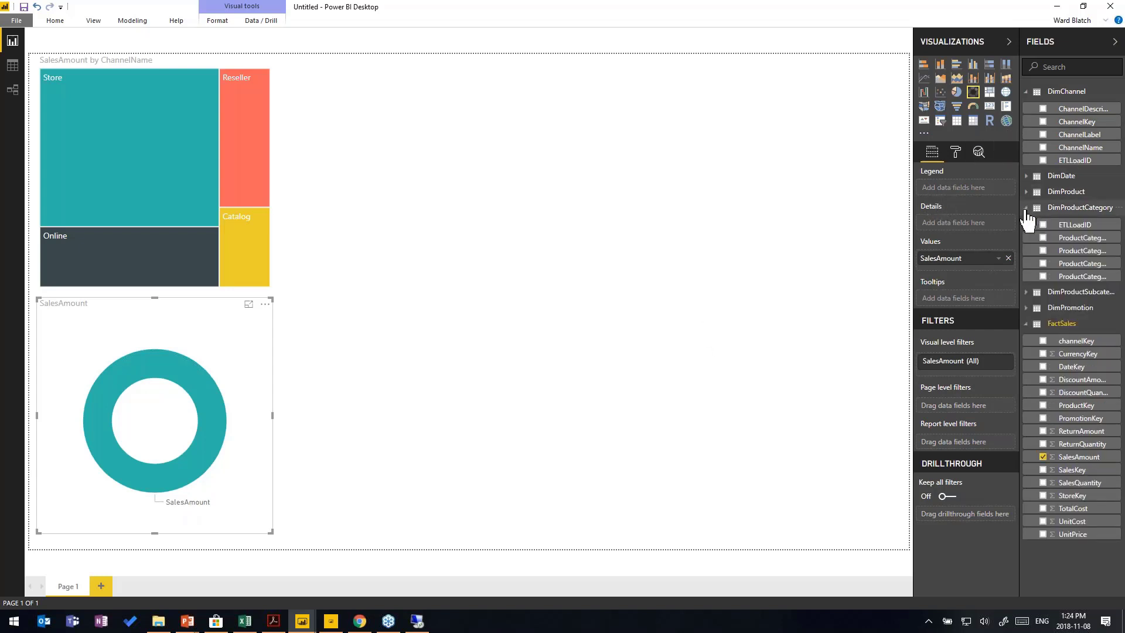
{"action": "left_click", "coordinate": [1043, 277]}
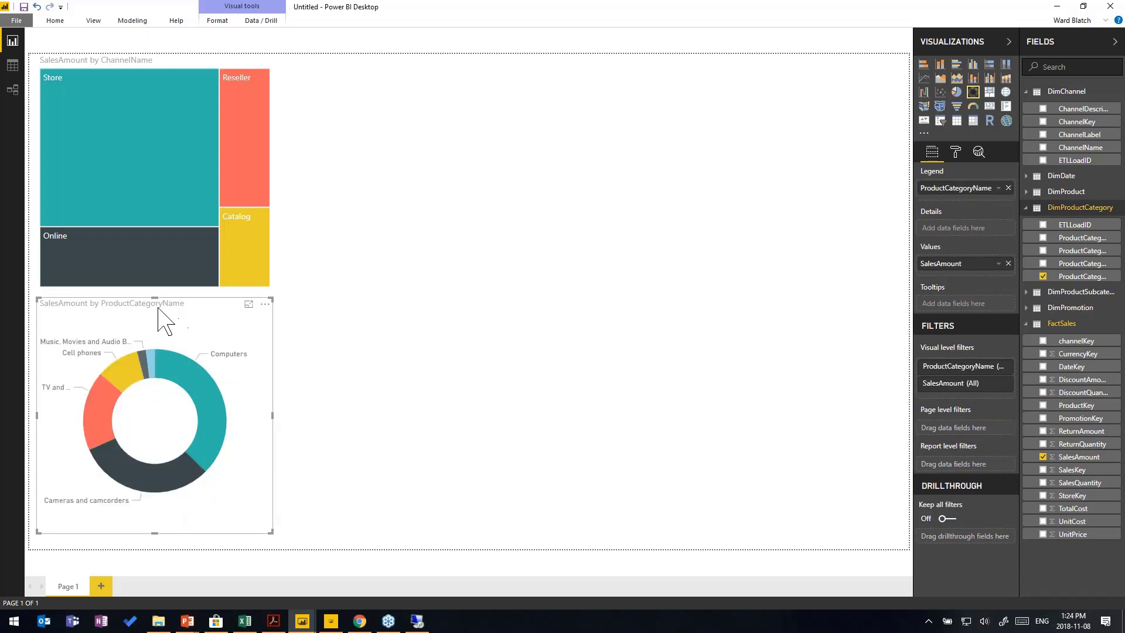
{"action": "left_click_drag", "start_coordinate": [155, 311], "coordinate": [469, 65]}
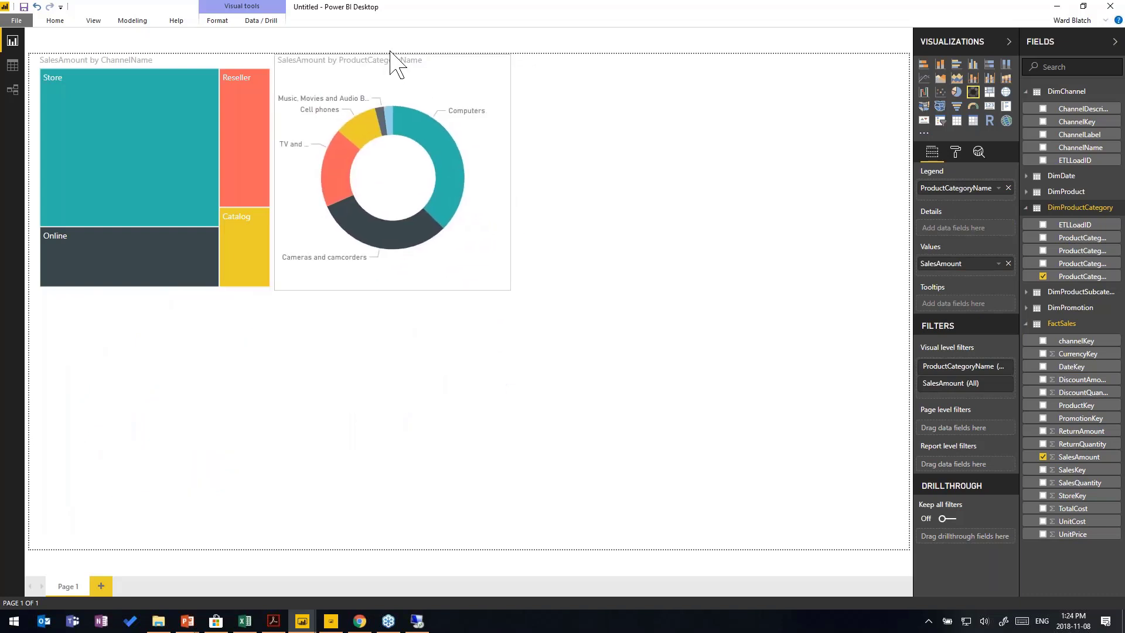
Add a clustered bar chart showing SalesAmount by ProductSubcategoryName from the DimProductSubcategory table.
{"action": "left_click", "coordinate": [625, 352]}
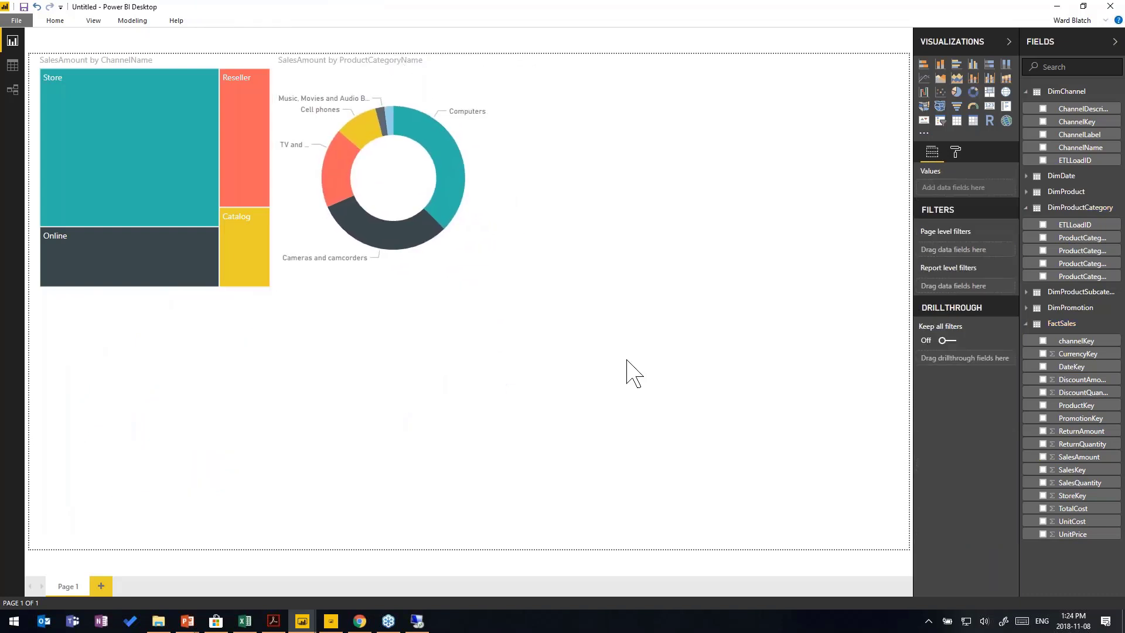
{"action": "key", "text": "alt+Tab"}
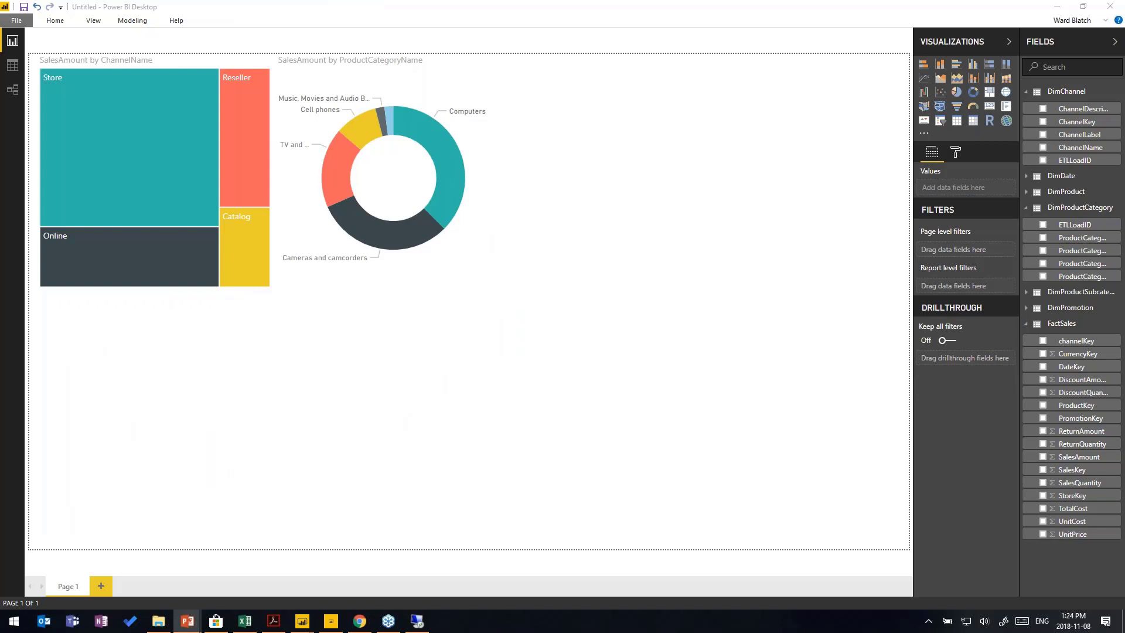
{"action": "key", "text": "alt+Tab"}
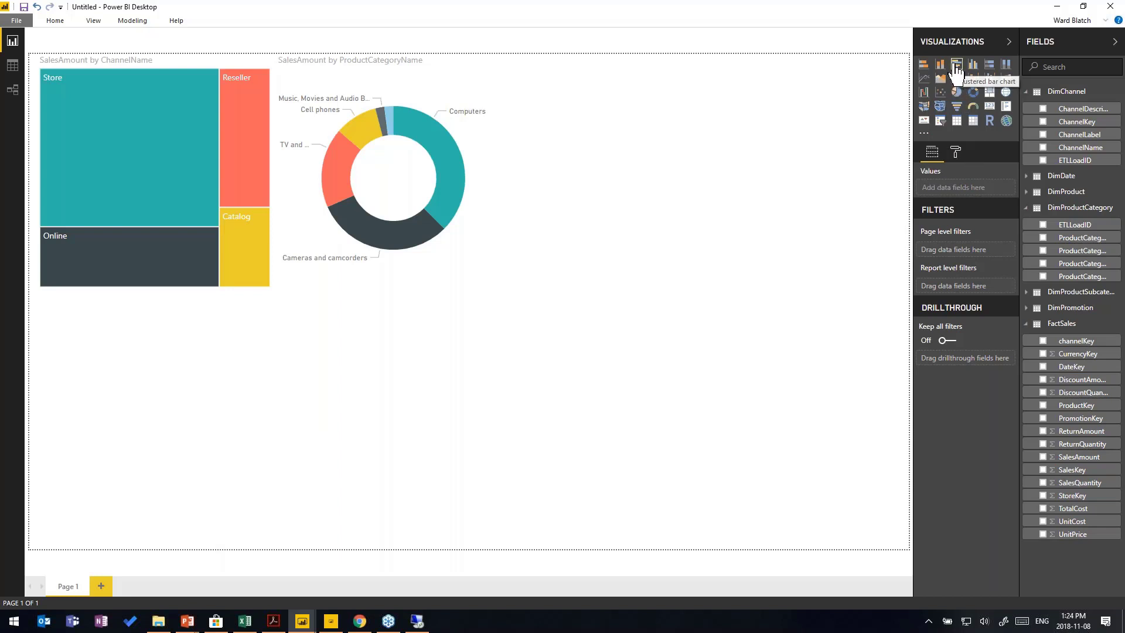
{"action": "left_click", "coordinate": [955, 67]}
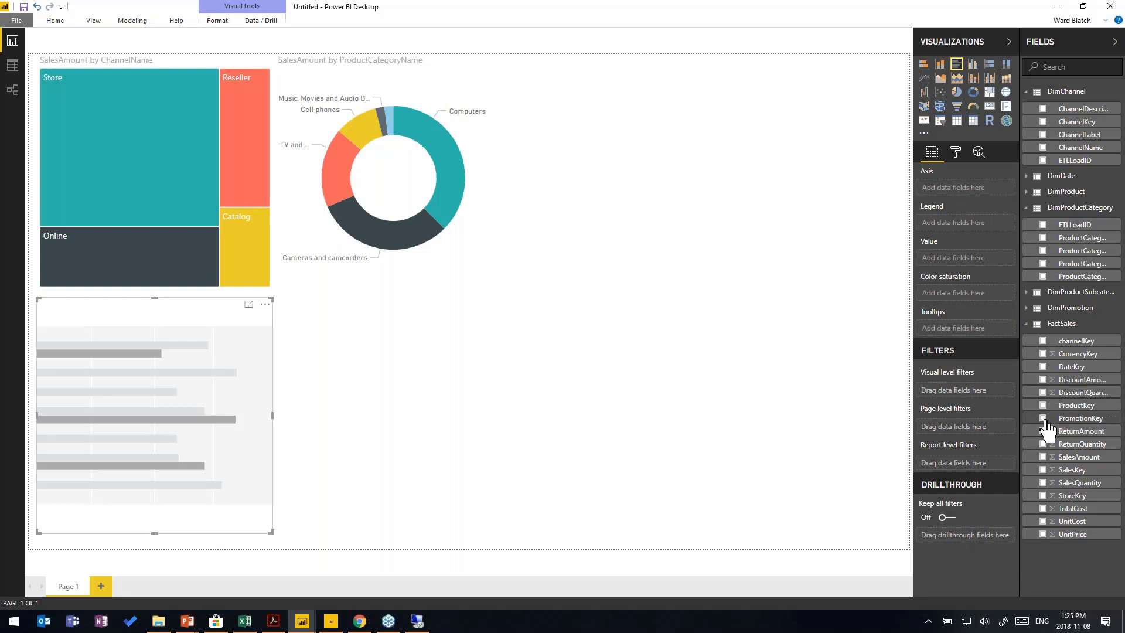
{"action": "left_click", "coordinate": [1042, 457]}
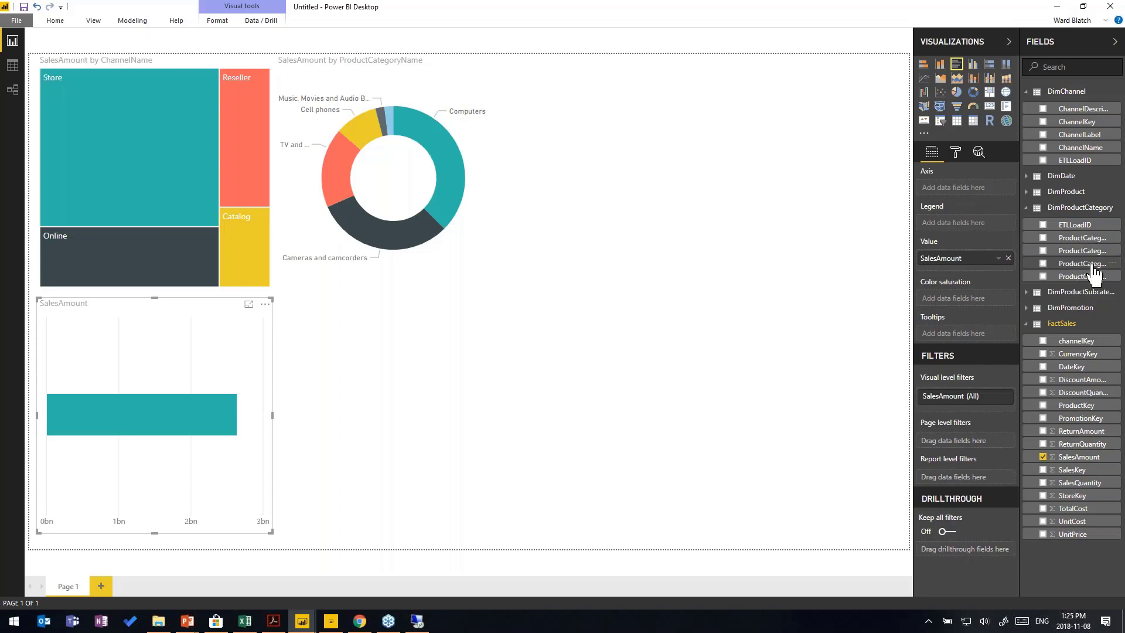
{"action": "left_click", "coordinate": [1028, 295]}
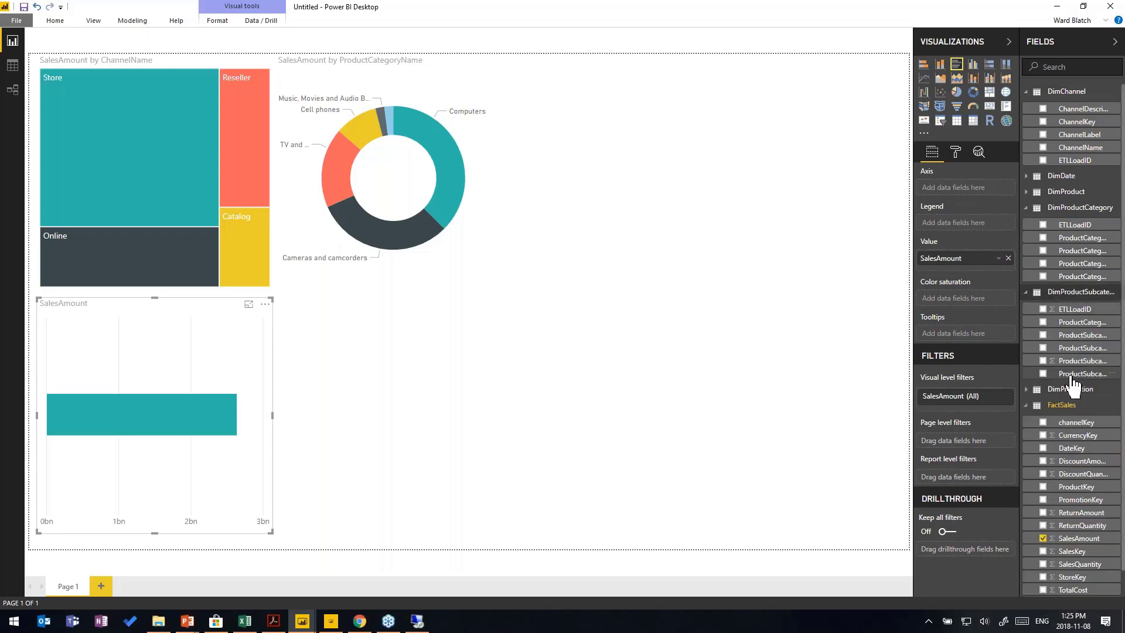
{"action": "left_click", "coordinate": [1043, 374]}
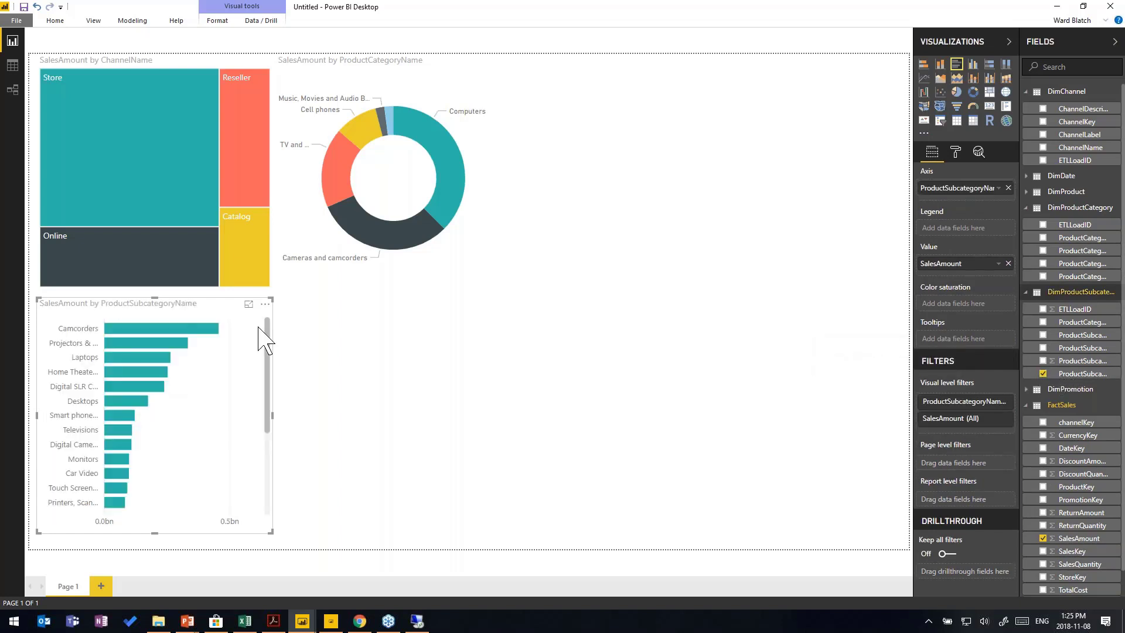
Move the subcategory bar chart to the page's upper-right area and enlarge it, ending its lower edge below the donut chart.
{"action": "left_click_drag", "start_coordinate": [117, 311], "coordinate": [674, 67]}
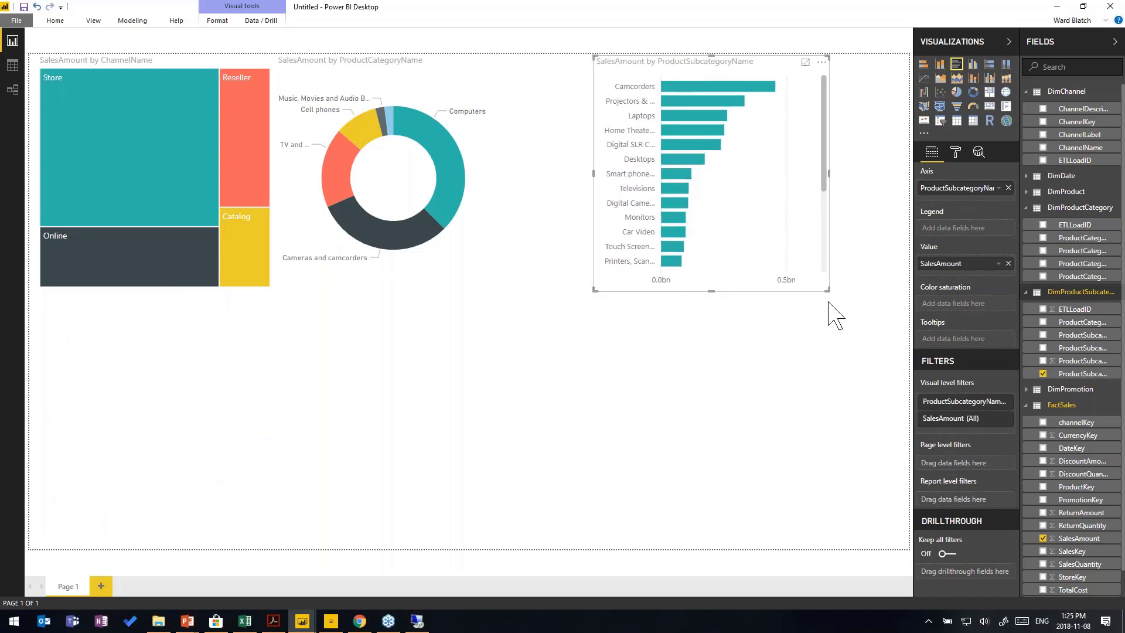
{"action": "left_click_drag", "start_coordinate": [828, 291], "coordinate": [899, 447]}
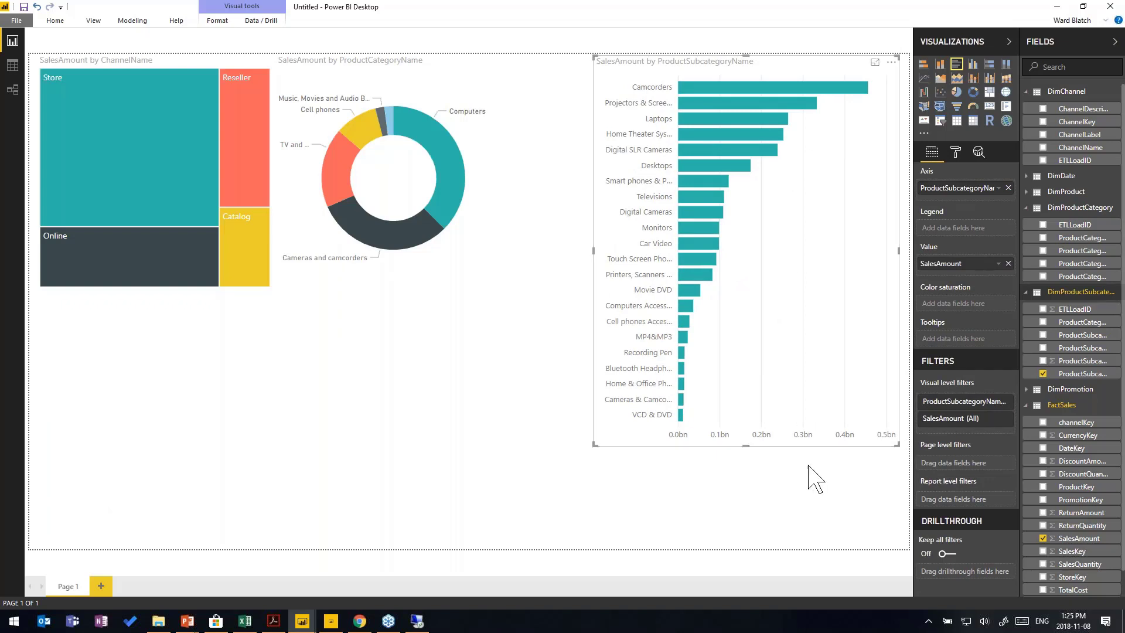
{"action": "left_click_drag", "start_coordinate": [744, 447], "coordinate": [765, 391]}
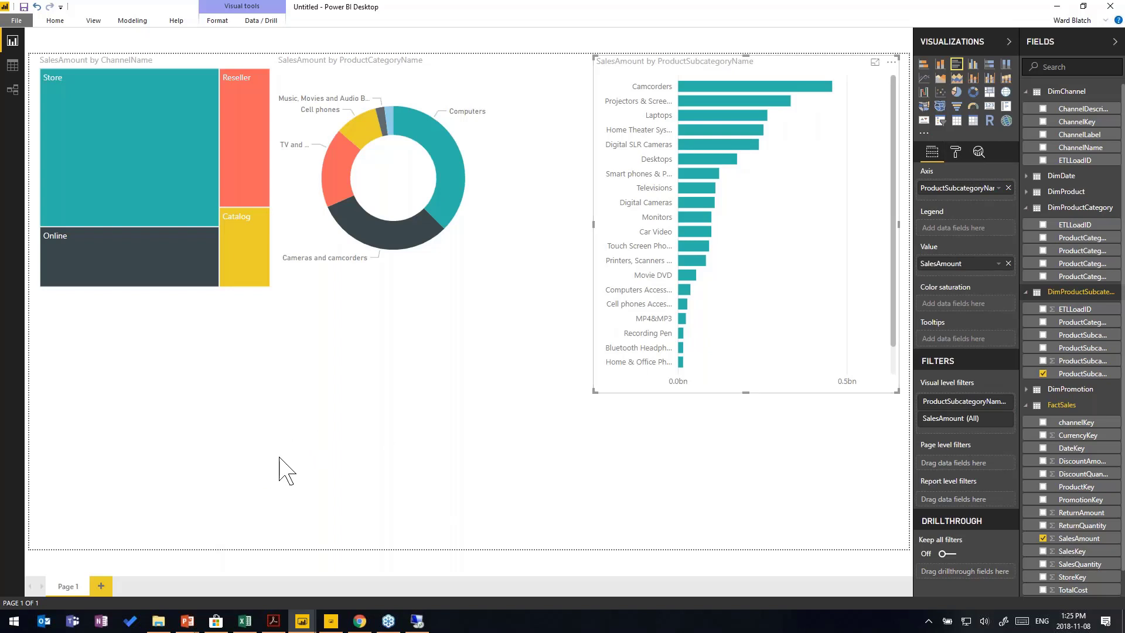
Add a clustered column chart showing SalesAmount by FiscalQuarterLabel from the DimDate table.
{"action": "left_click", "coordinate": [278, 500]}
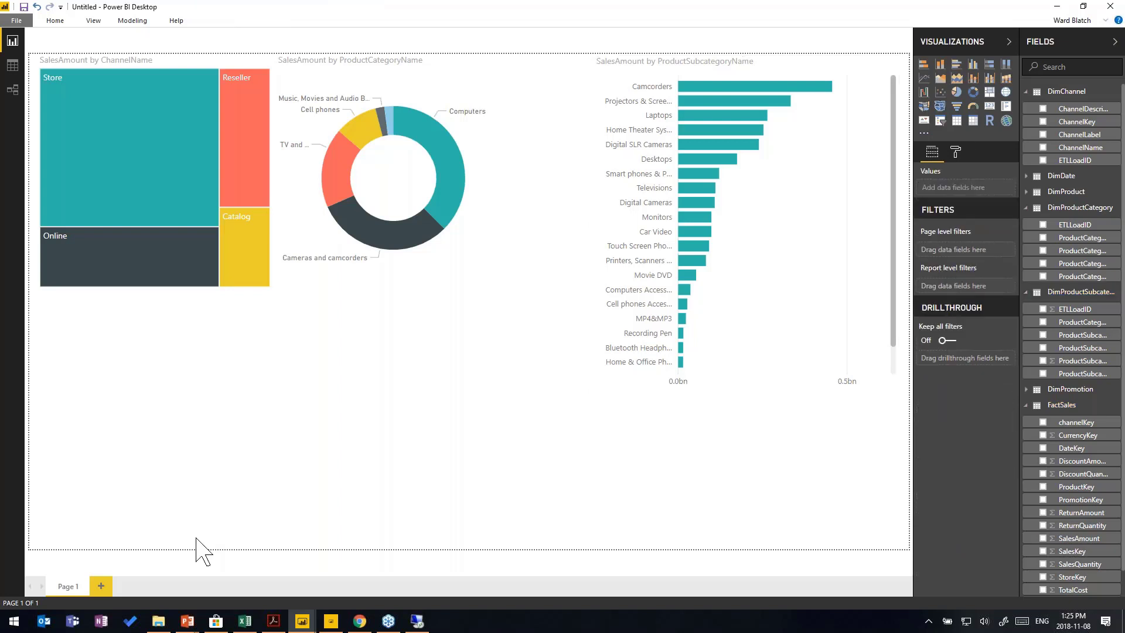
{"action": "key", "text": "alt+Tab"}
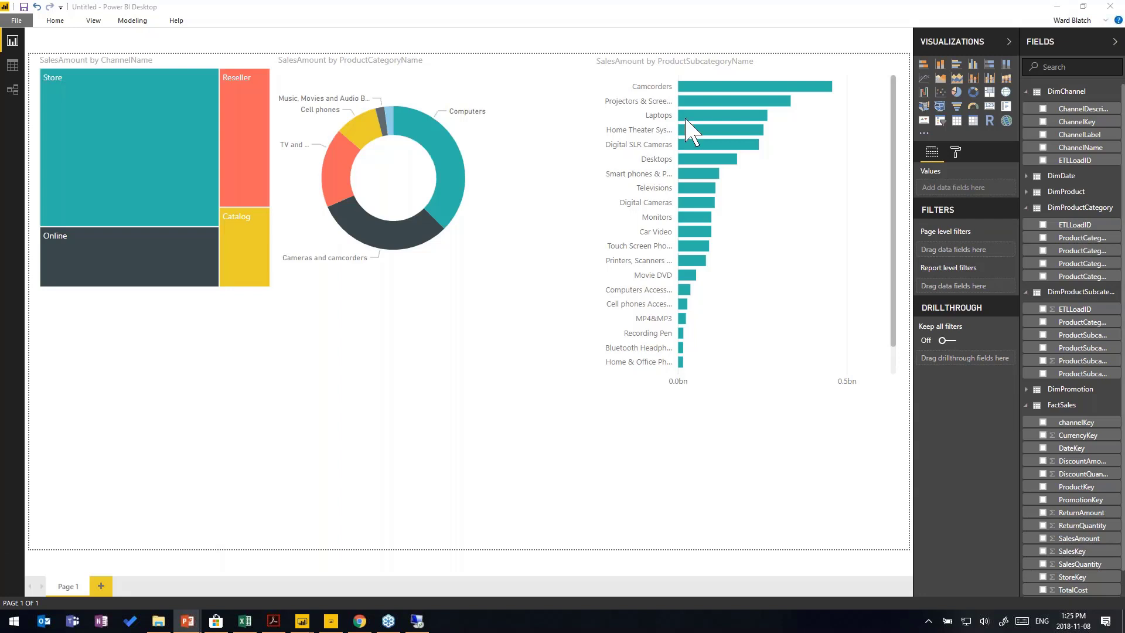
{"action": "left_click", "coordinate": [973, 65]}
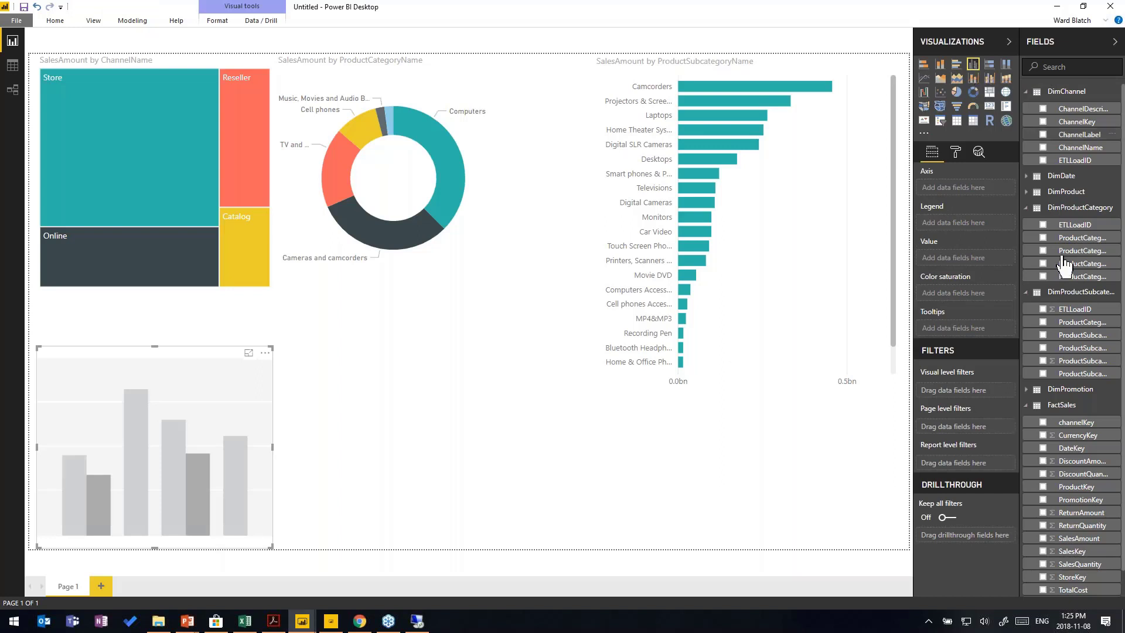
{"action": "left_click", "coordinate": [1043, 539]}
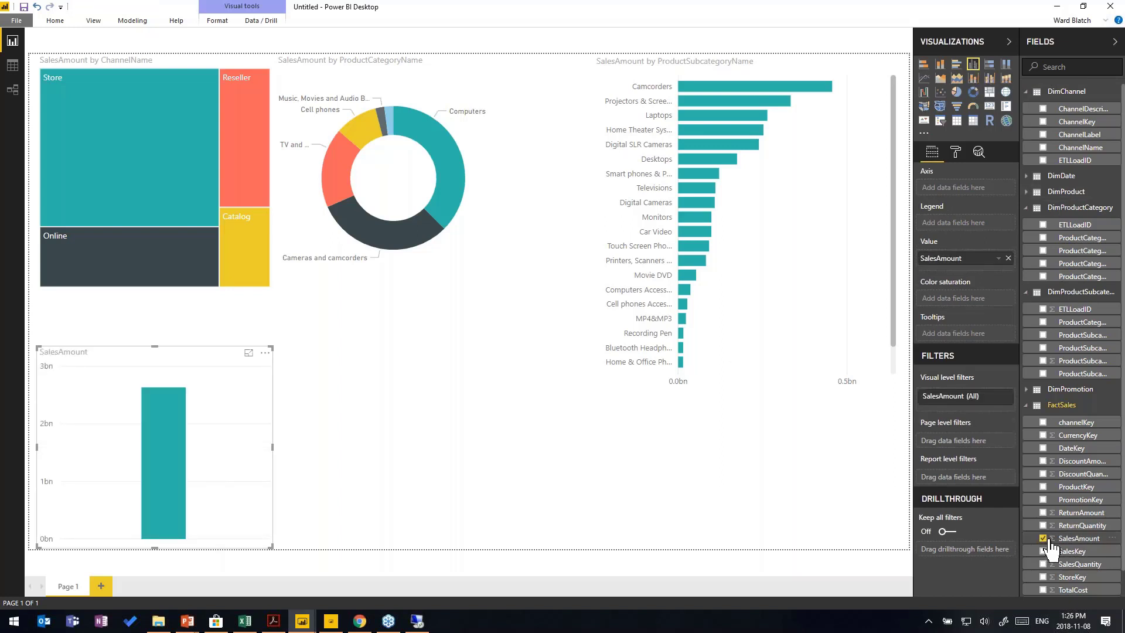
{"action": "left_click", "coordinate": [1028, 177]}
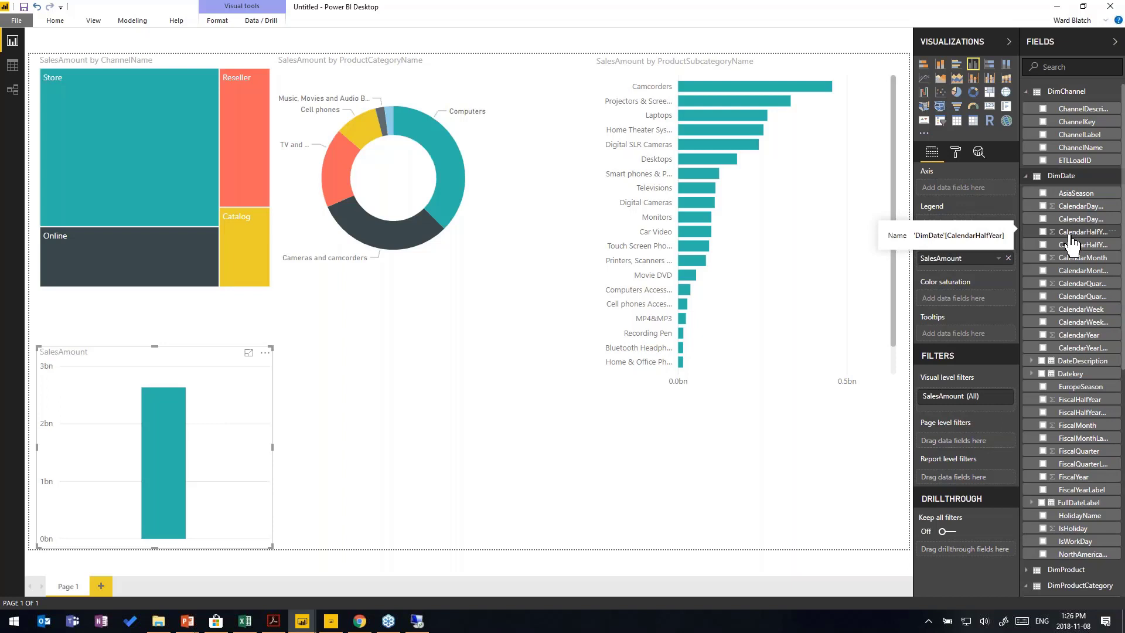
{"action": "scroll", "coordinate": [1071, 240], "scroll_direction": "down", "scroll_amount": 5}
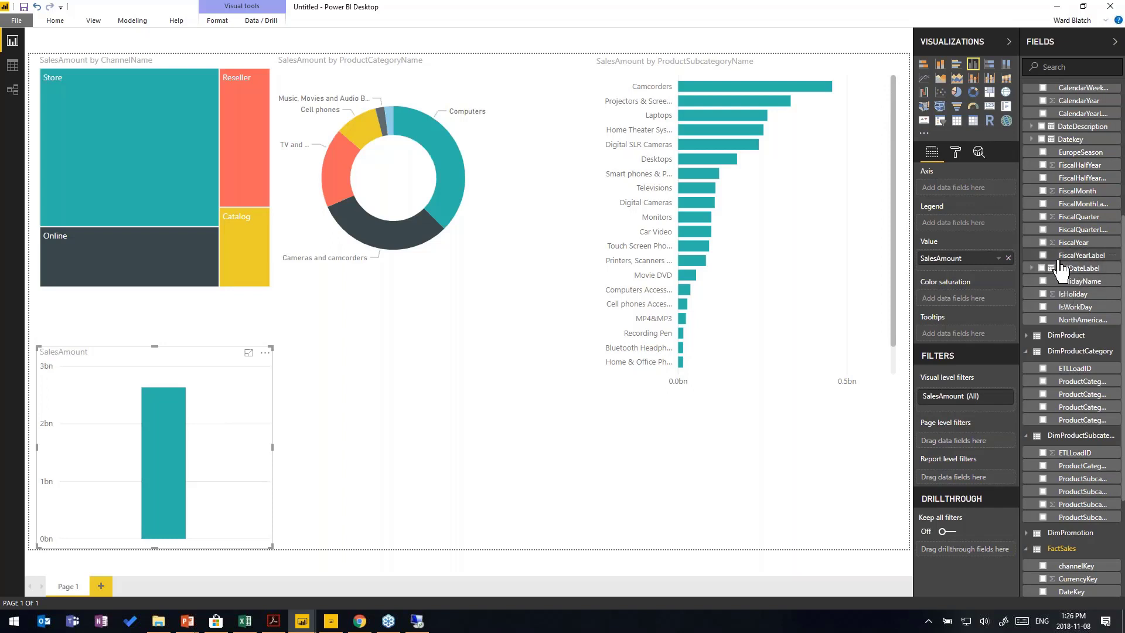
{"action": "left_click", "coordinate": [1043, 230]}
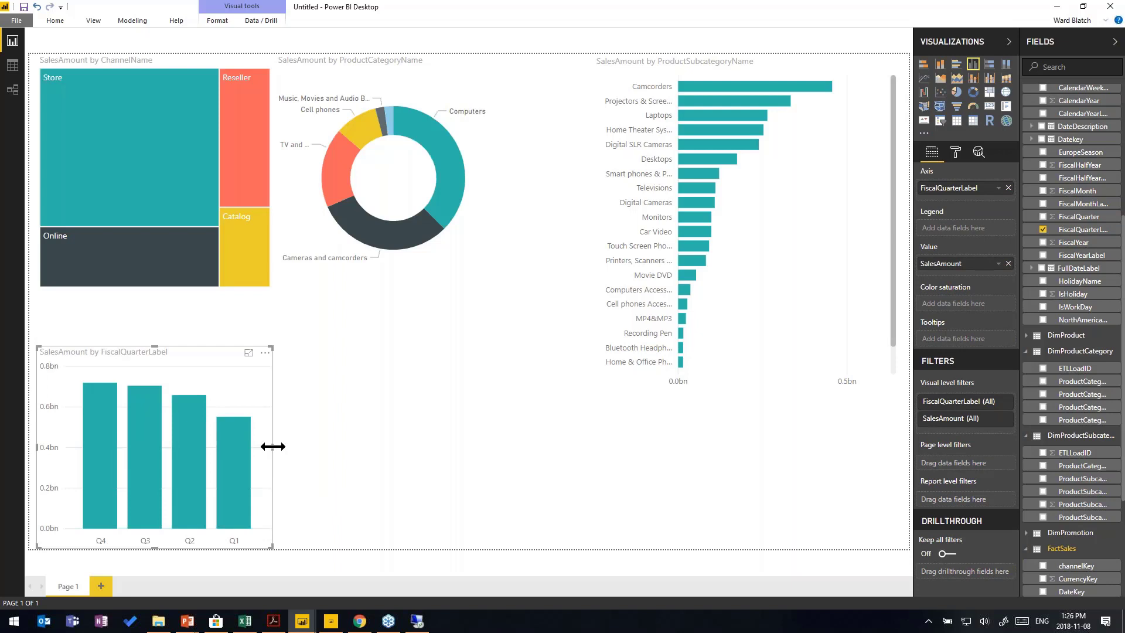
Stretch the fiscal-quarter column chart across the page width below the other charts, and center the donut chart between the treemap and bar chart.
{"action": "left_click_drag", "start_coordinate": [272, 447], "coordinate": [908, 460]}
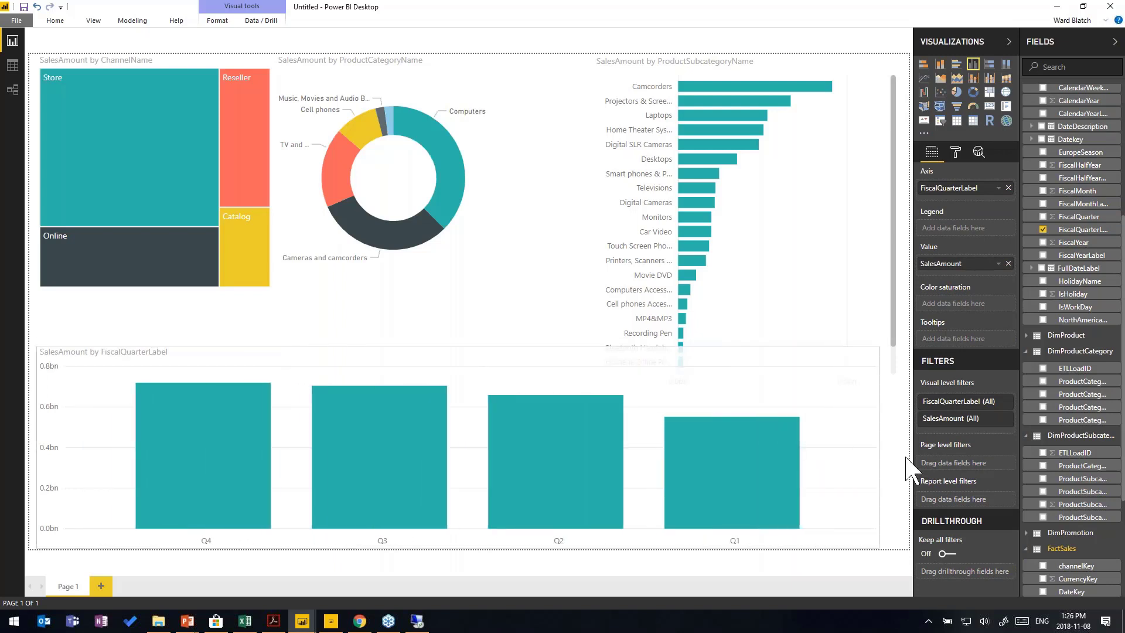
{"action": "left_click", "coordinate": [450, 333]}
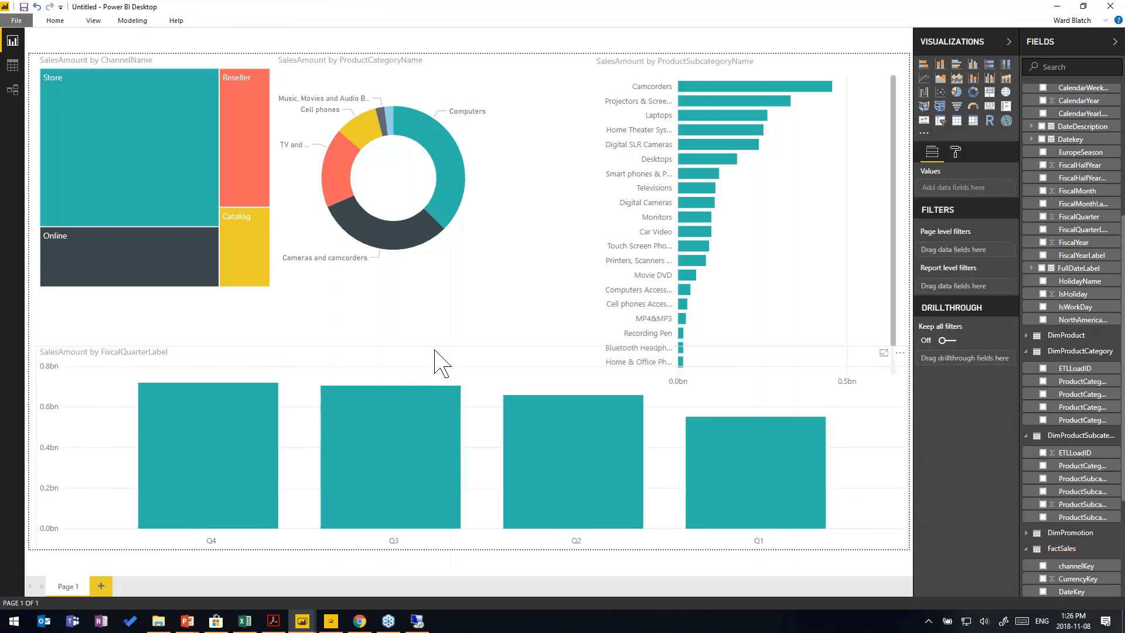
{"action": "left_click", "coordinate": [467, 357]}
{"action": "left_click_drag", "start_coordinate": [473, 346], "coordinate": [465, 394]}
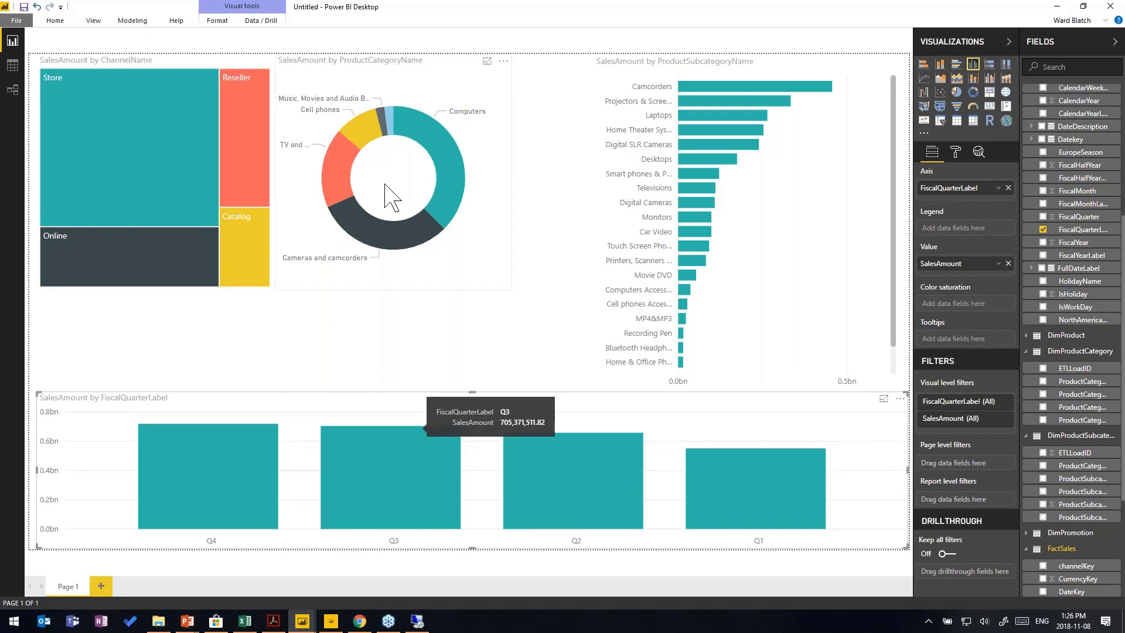
{"action": "left_click_drag", "start_coordinate": [383, 183], "coordinate": [423, 186]}
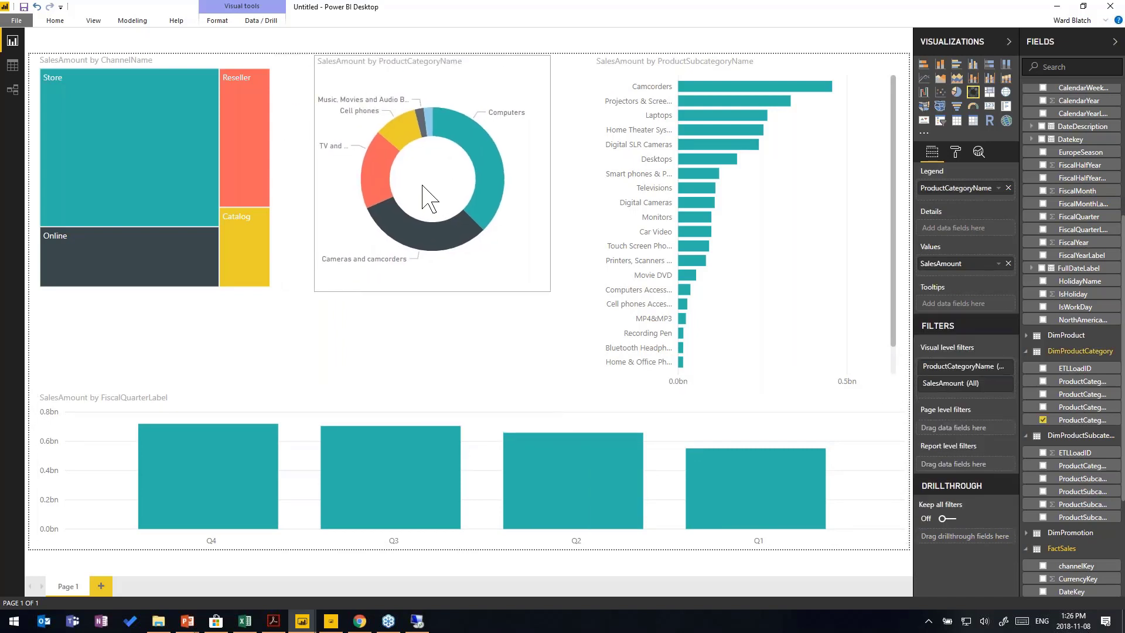
{"action": "left_click", "coordinate": [341, 356]}
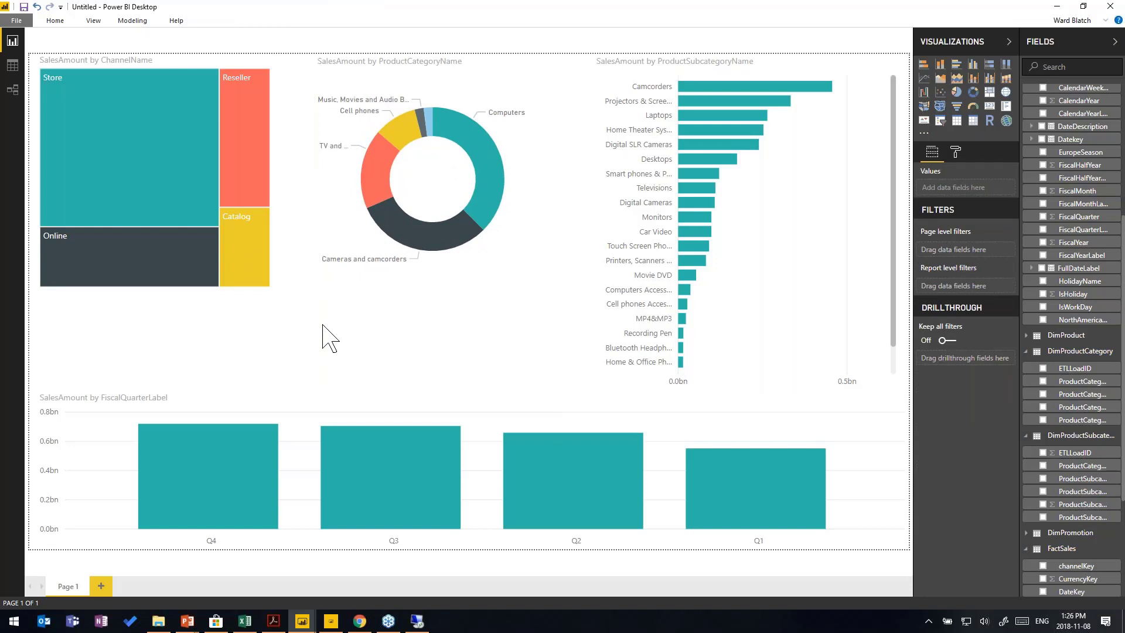
Find the report's Publish command, and switch to the MiniWeb dashboard in Chrome to view its pinned MiniWebinar report tile.
{"action": "left_click", "coordinate": [59, 24]}
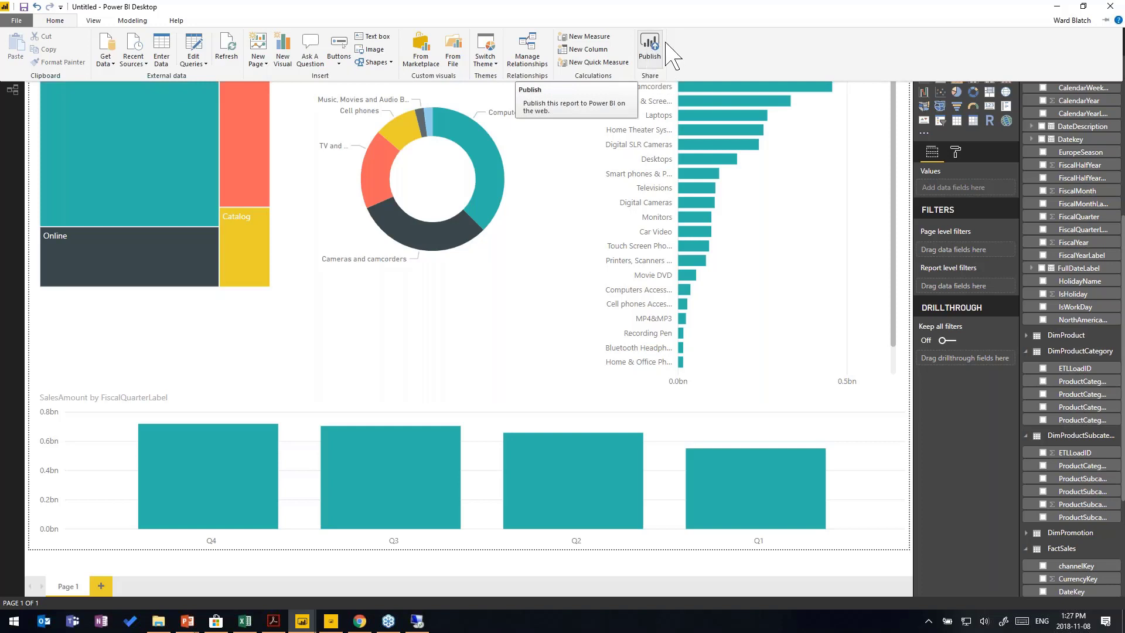
{"action": "left_click", "coordinate": [1058, 6]}
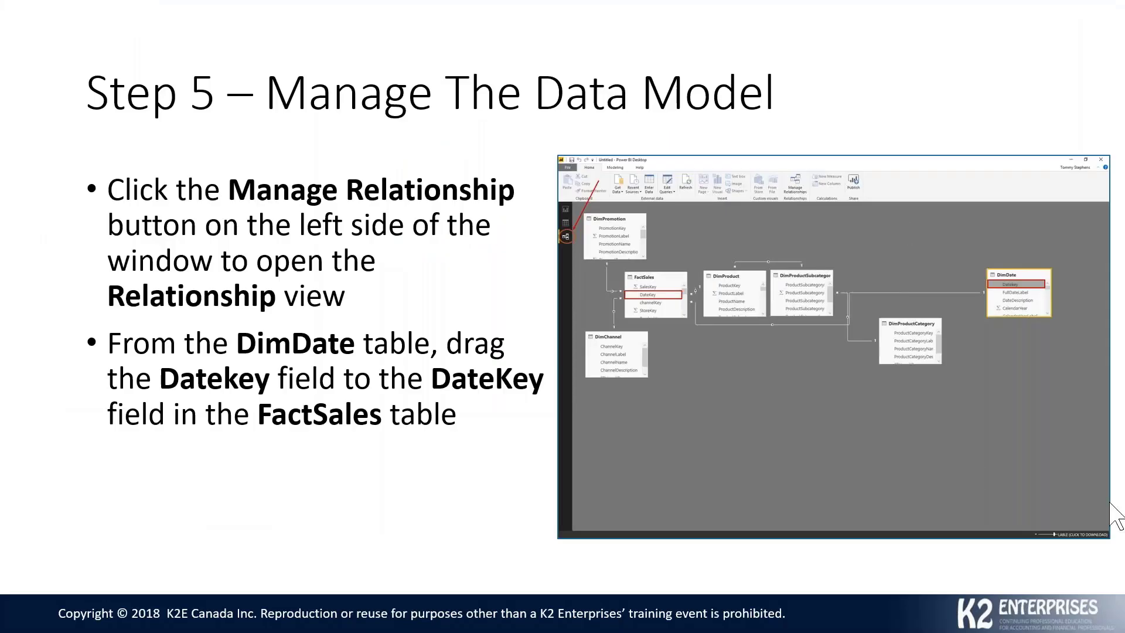
{"action": "key", "text": "alt+Tab"}
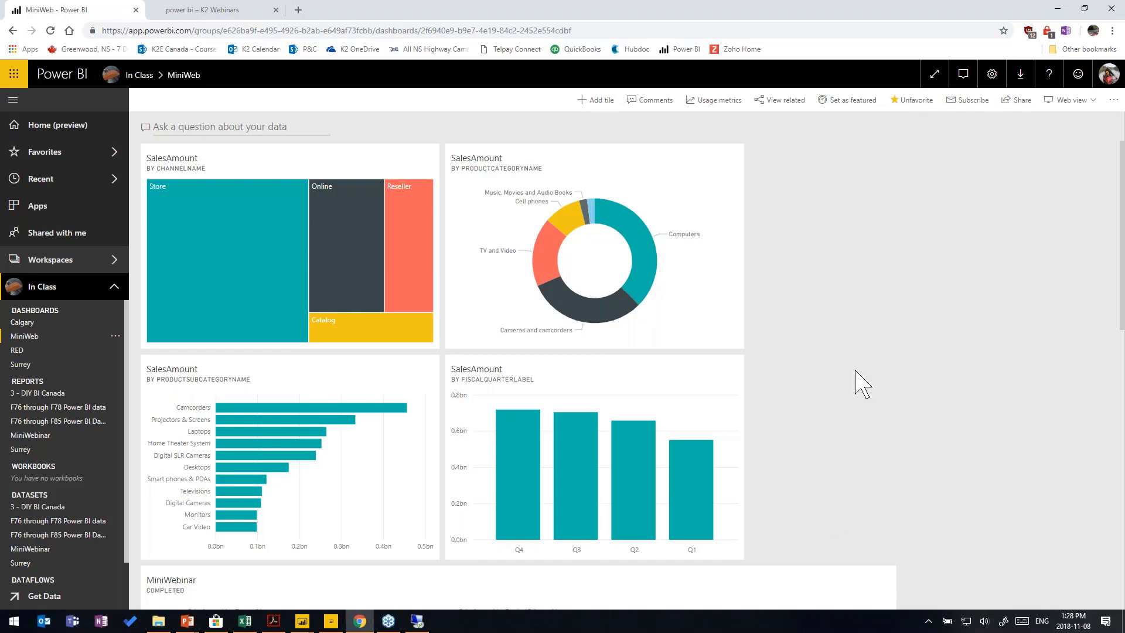
{"action": "scroll", "coordinate": [855, 371], "scroll_direction": "down", "scroll_amount": 1}
{"action": "scroll", "coordinate": [858, 382], "scroll_direction": "down", "scroll_amount": 7}
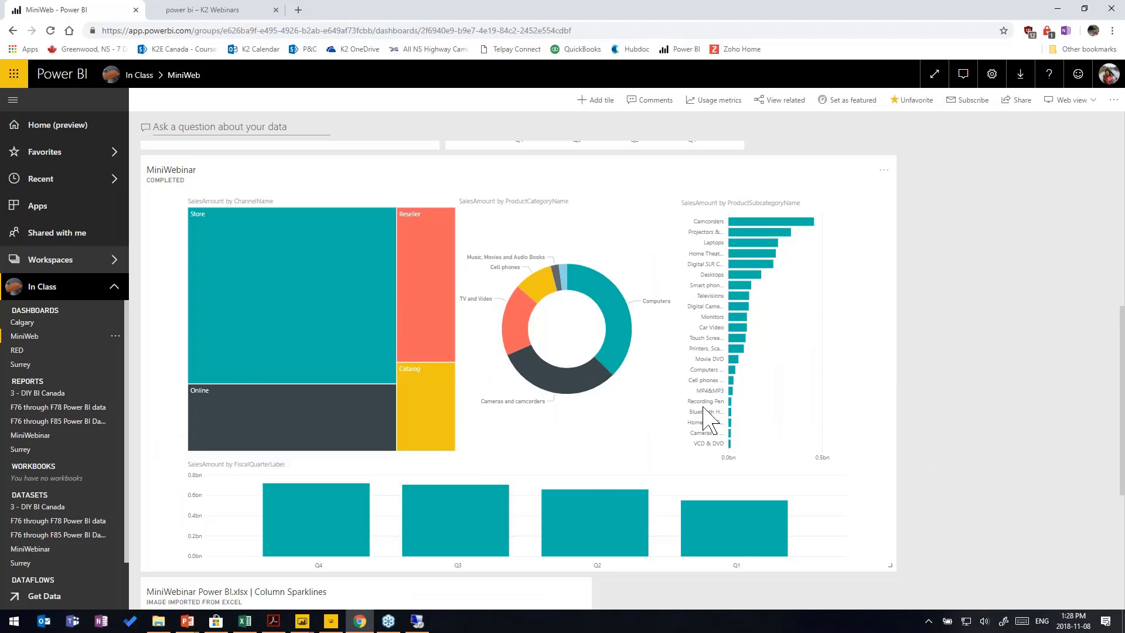
Cross-highlight the charts in the MiniWebinar tile by the Reseller channel and by the Online channel, and clear the highlighting.
{"action": "mouse_move", "coordinate": [419, 252]}
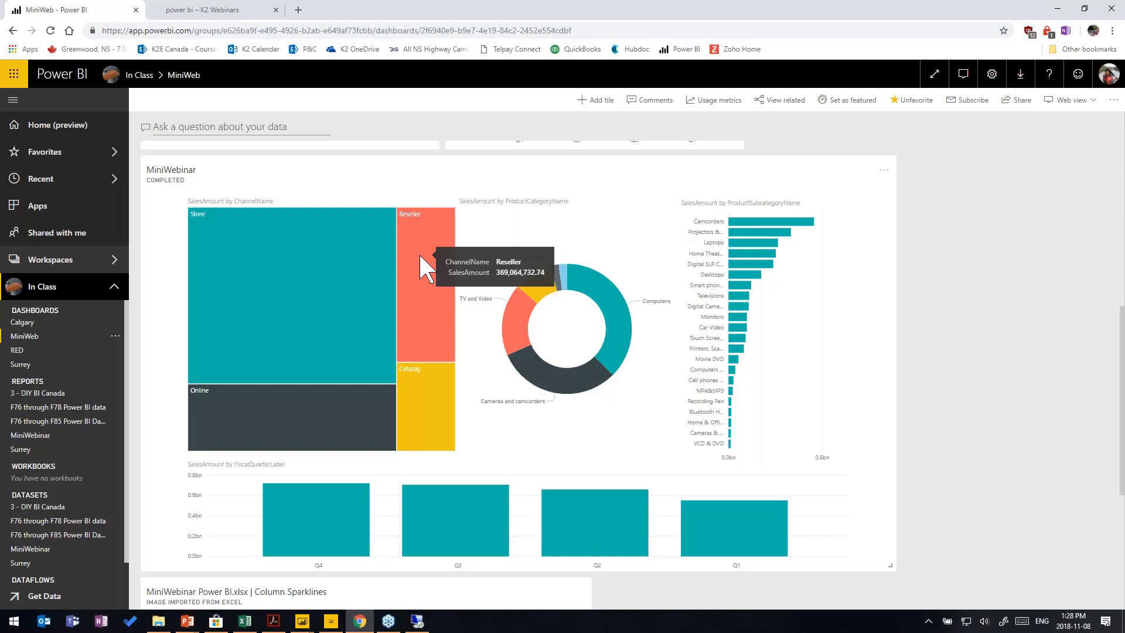
{"action": "left_click", "coordinate": [420, 256]}
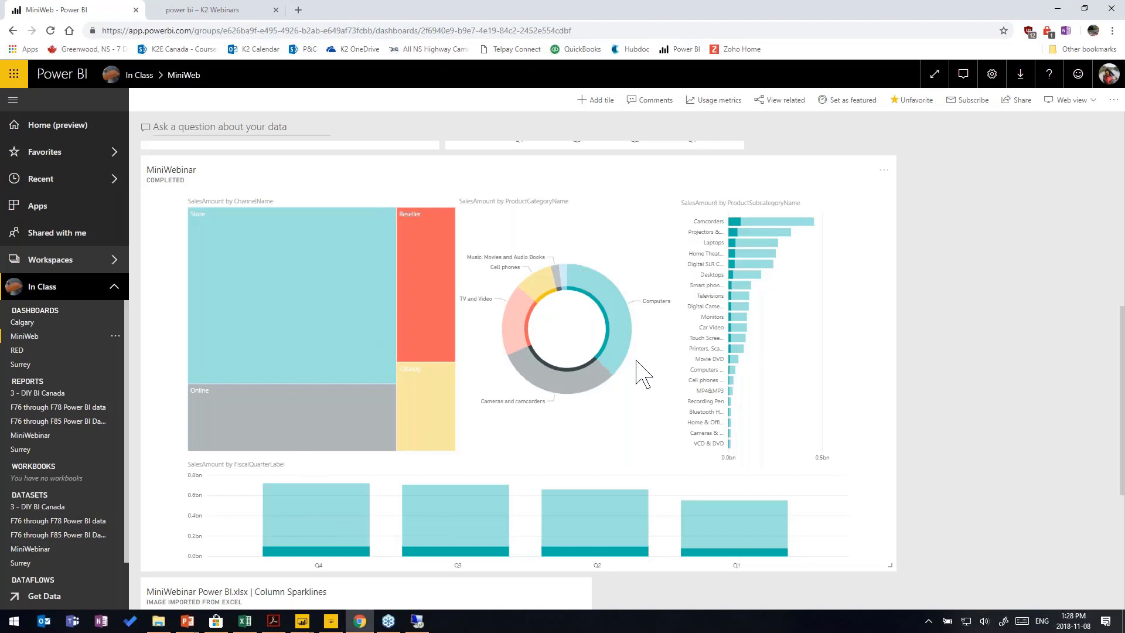
{"action": "mouse_move", "coordinate": [446, 271]}
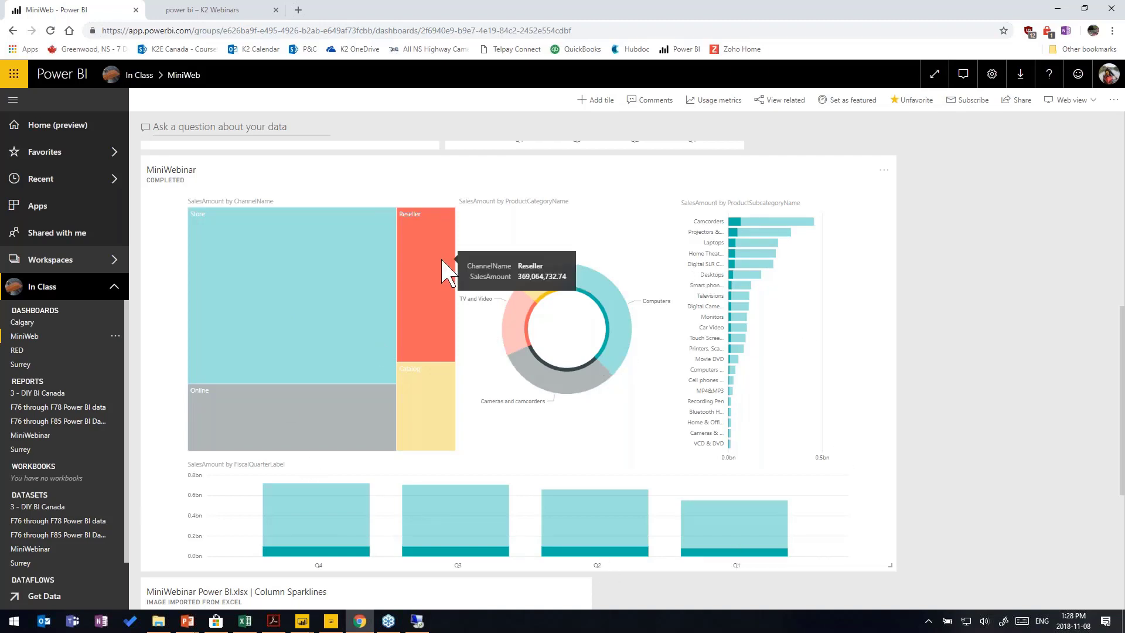
{"action": "left_click", "coordinate": [306, 436]}
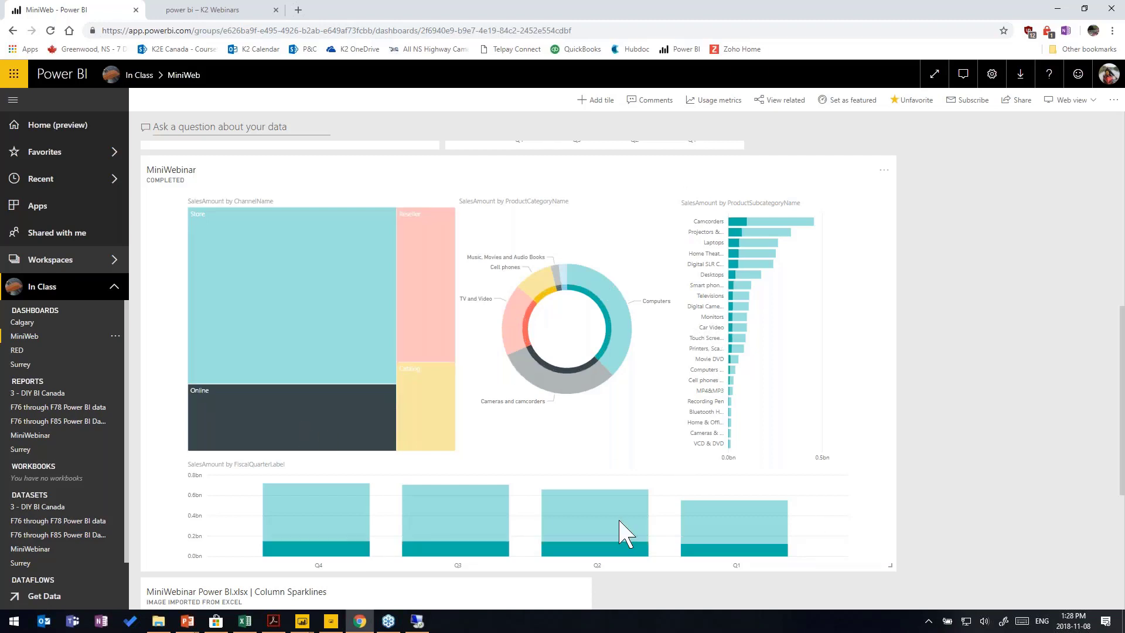
{"action": "left_click", "coordinate": [335, 414]}
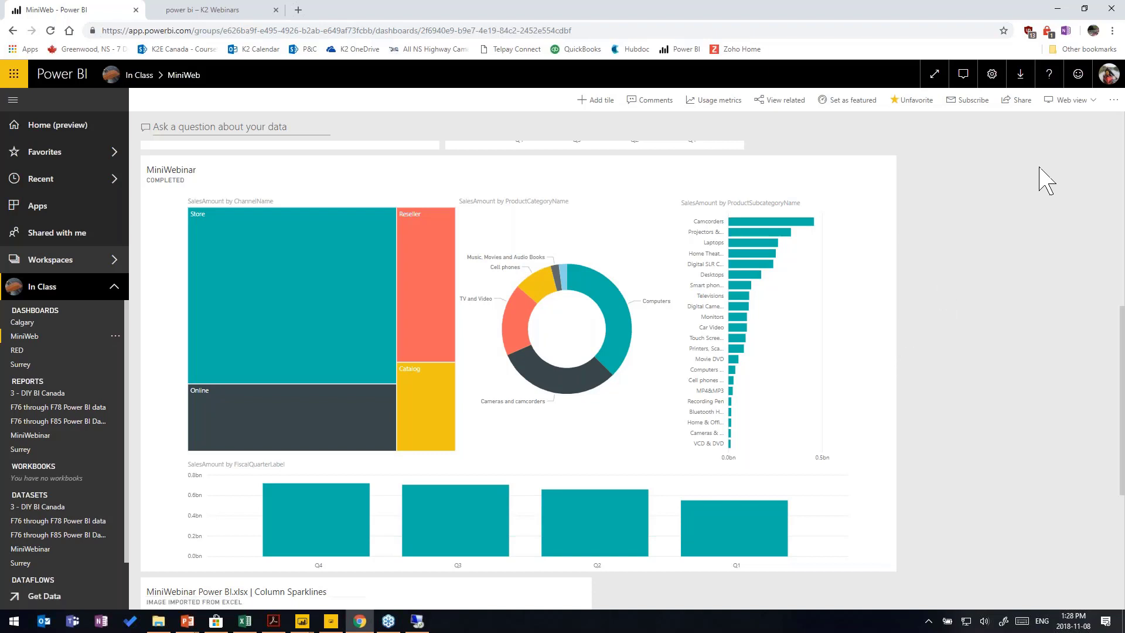
Switch the MiniWeb dashboard to phone view and review the SalesAmount tiles in the phone layout.
{"action": "left_click", "coordinate": [1083, 111]}
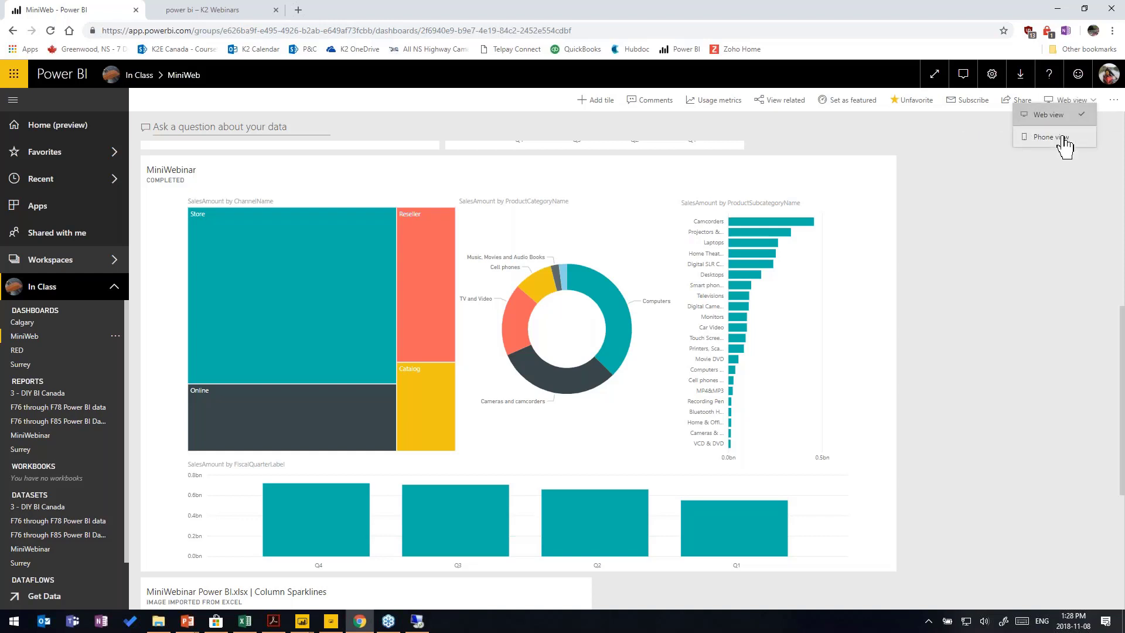
{"action": "left_click", "coordinate": [1062, 138]}
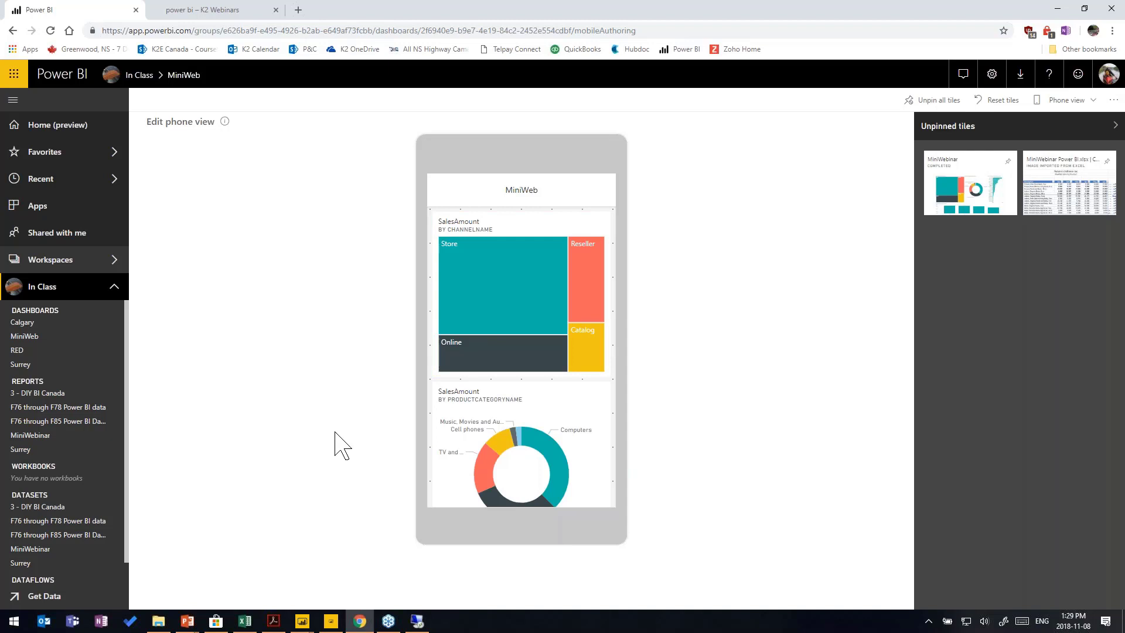
{"action": "scroll", "coordinate": [536, 299], "scroll_direction": "down", "scroll_amount": 6}
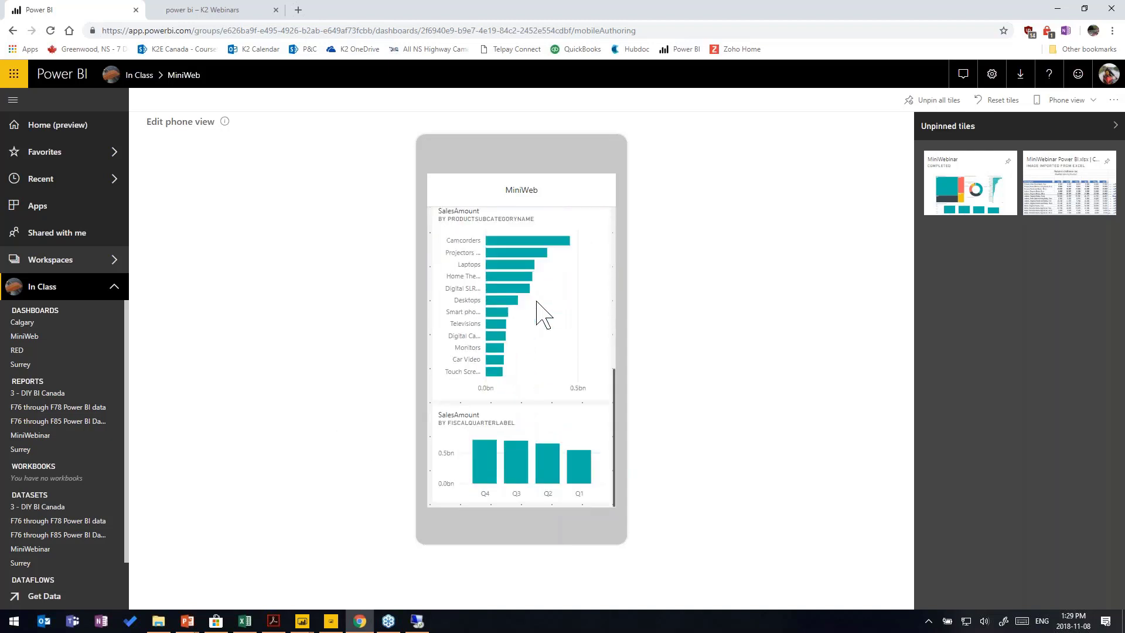
{"action": "scroll", "coordinate": [536, 302], "scroll_direction": "up", "scroll_amount": 6}
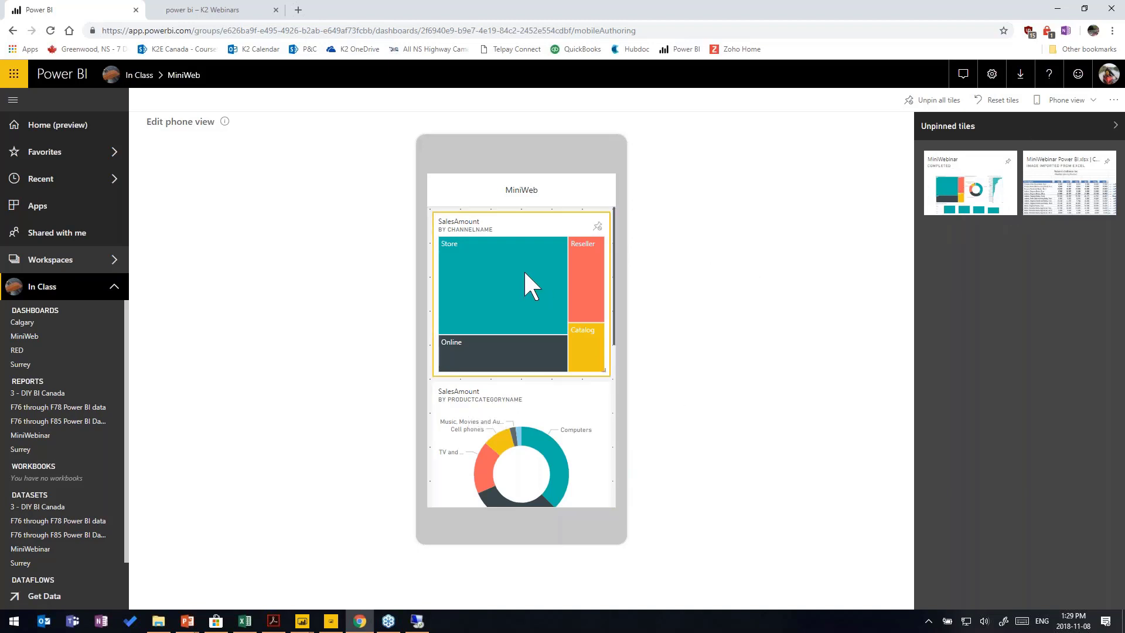
{"action": "scroll", "coordinate": [520, 283], "scroll_direction": "down", "scroll_amount": 6}
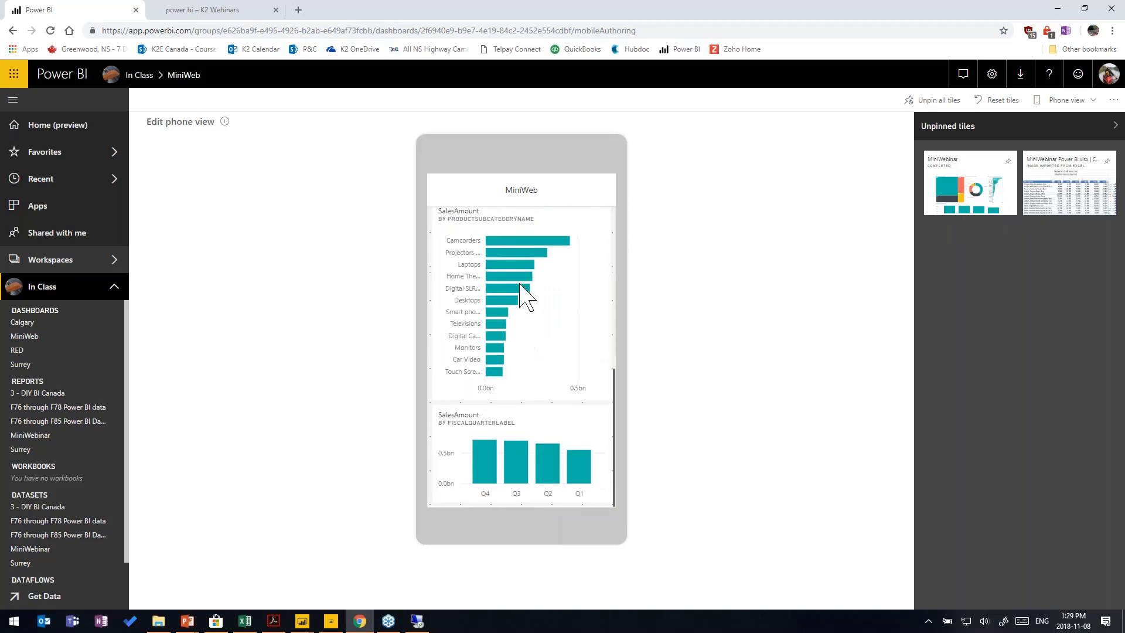
{"action": "scroll", "coordinate": [523, 296], "scroll_direction": "up", "scroll_amount": 6}
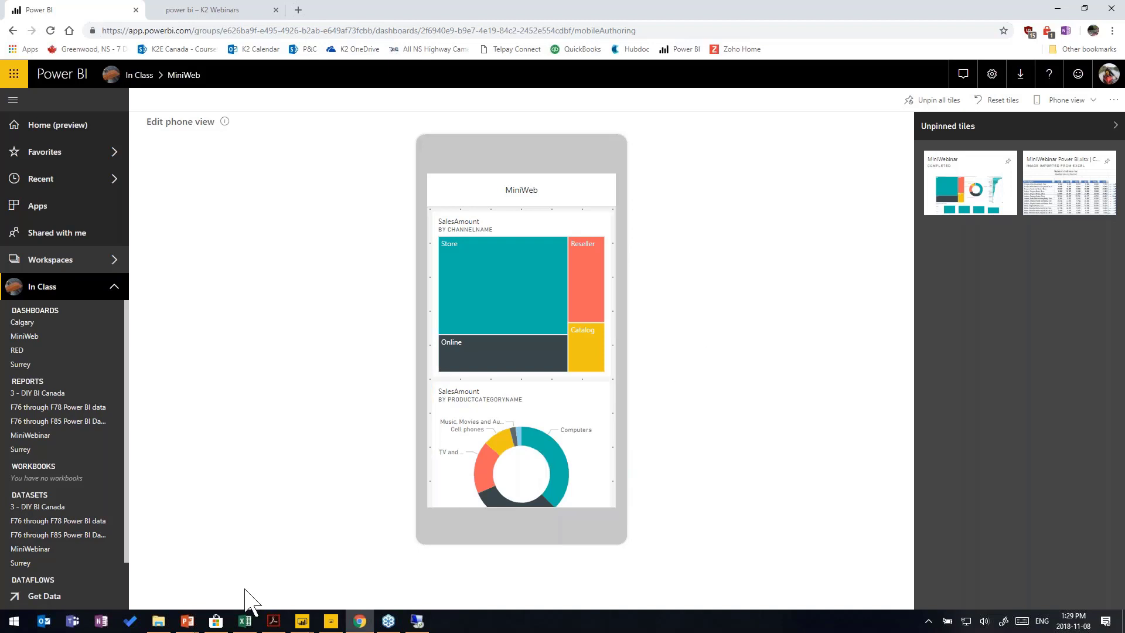
Switch to the MiniWebinar Power BI.xlsx workbook in Excel and select A1:H18 on the Column Sparklines sheet.
{"action": "left_click", "coordinate": [241, 627]}
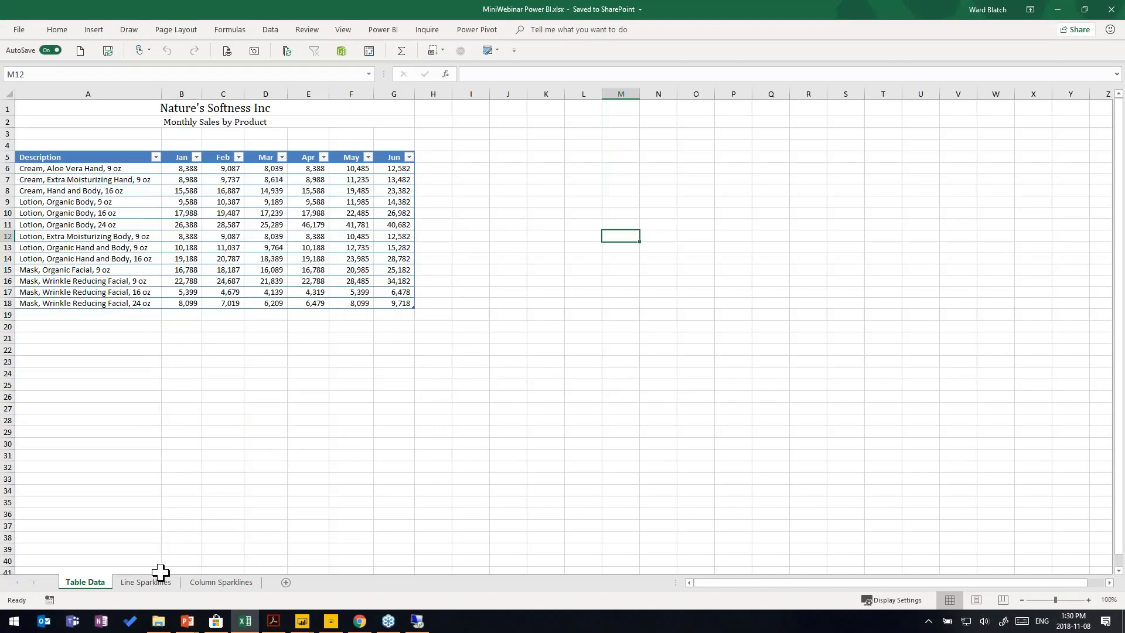
{"action": "left_click", "coordinate": [208, 595]}
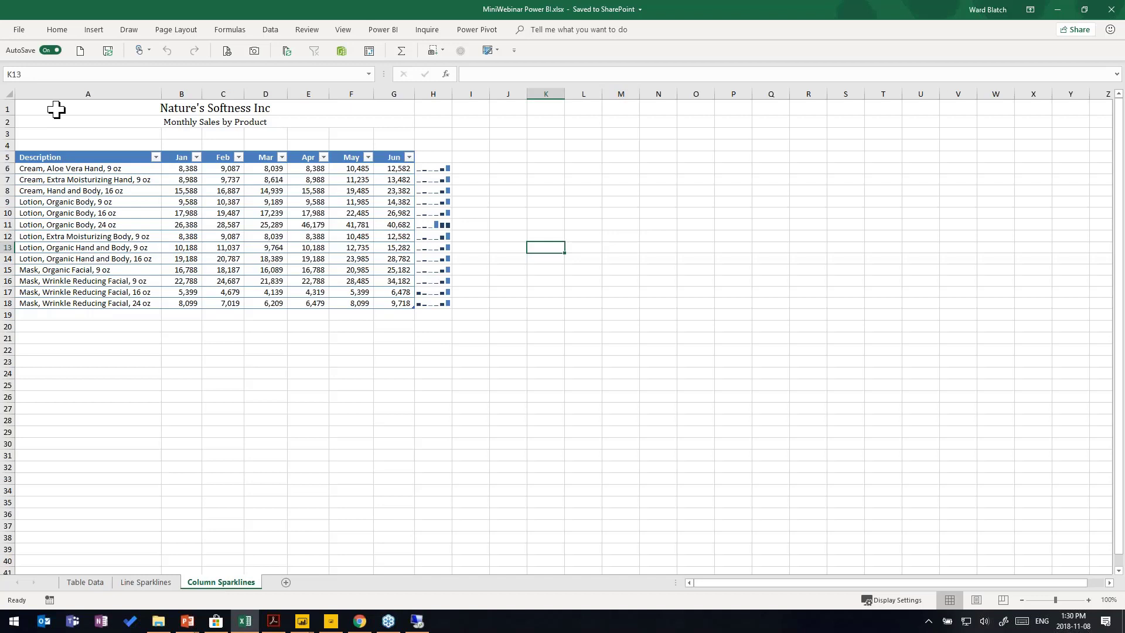
{"action": "left_click_drag", "start_coordinate": [56, 110], "coordinate": [441, 302]}
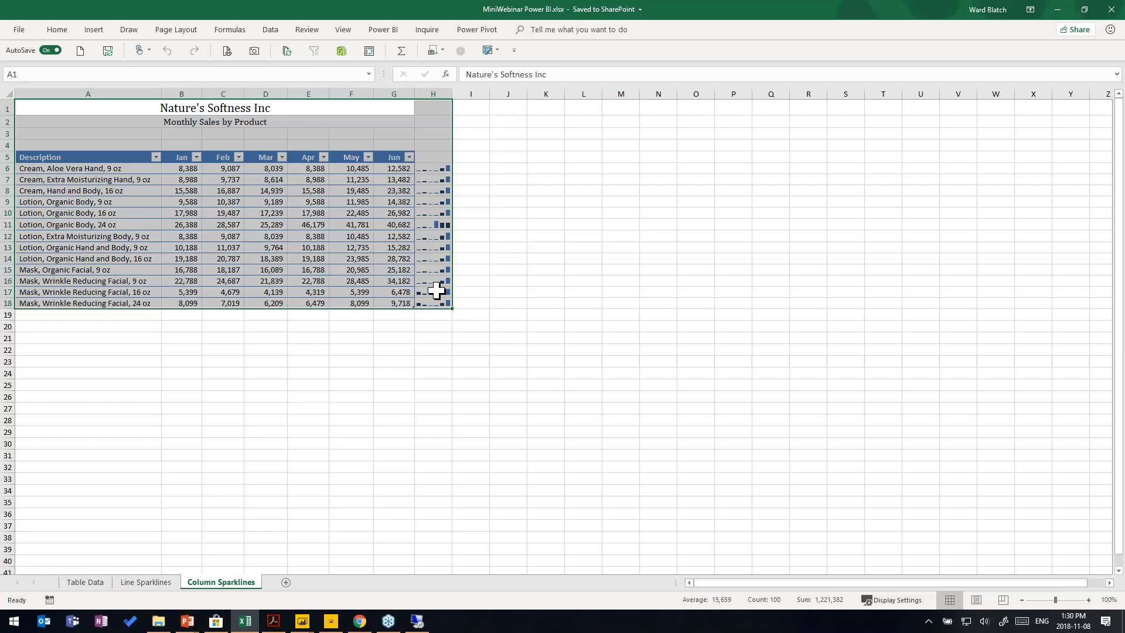
{"action": "left_click", "coordinate": [381, 29]}
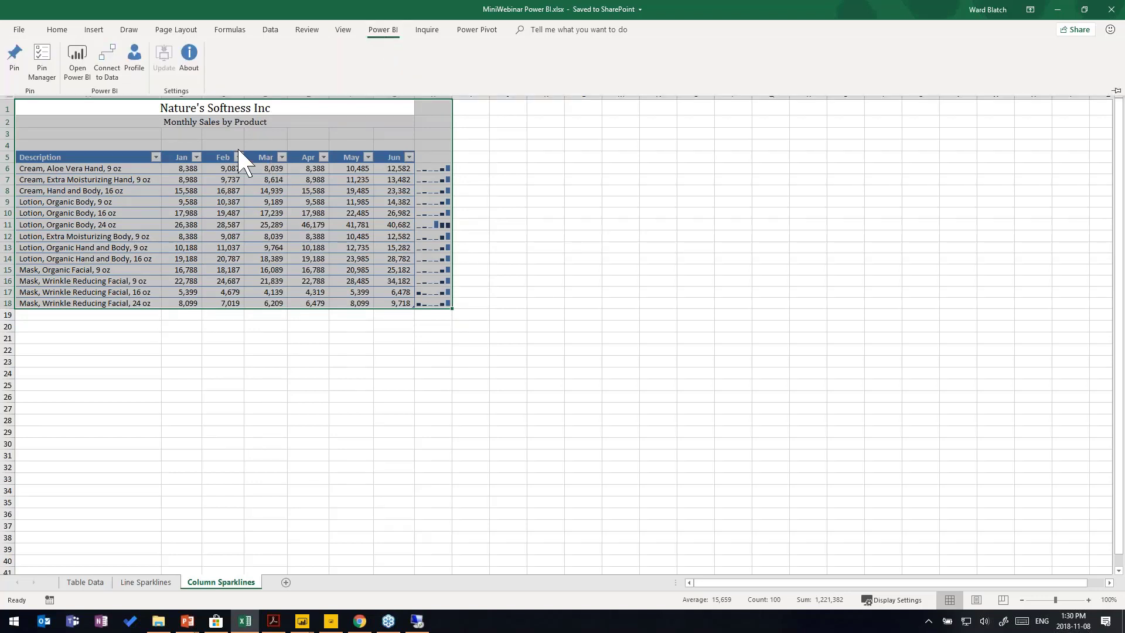
{"action": "left_click", "coordinate": [47, 65]}
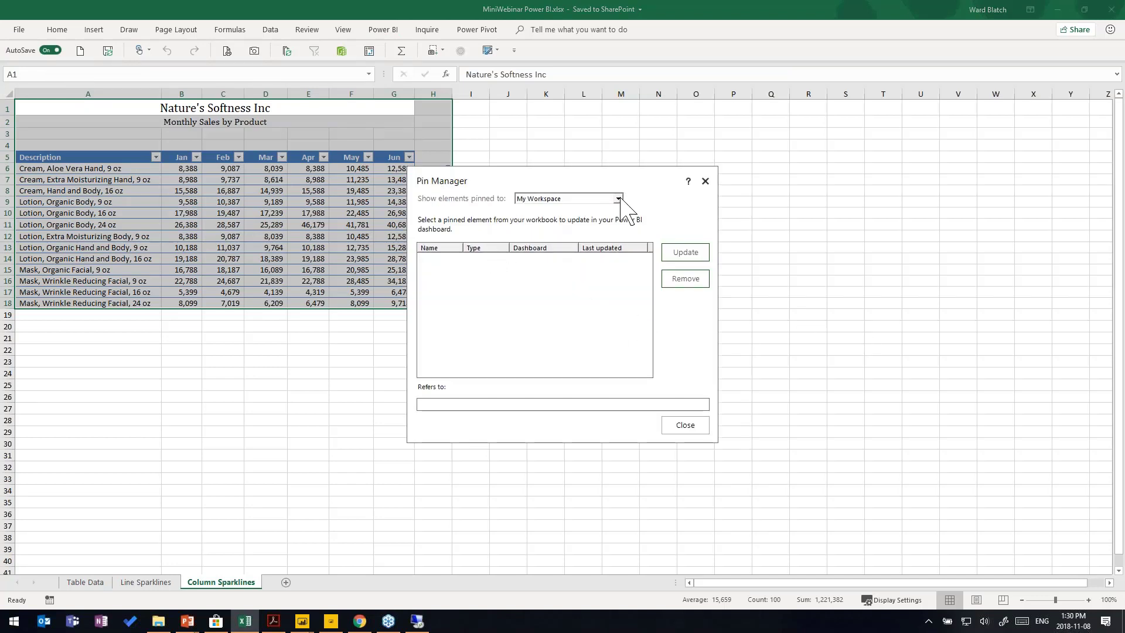
{"action": "left_click", "coordinate": [618, 199]}
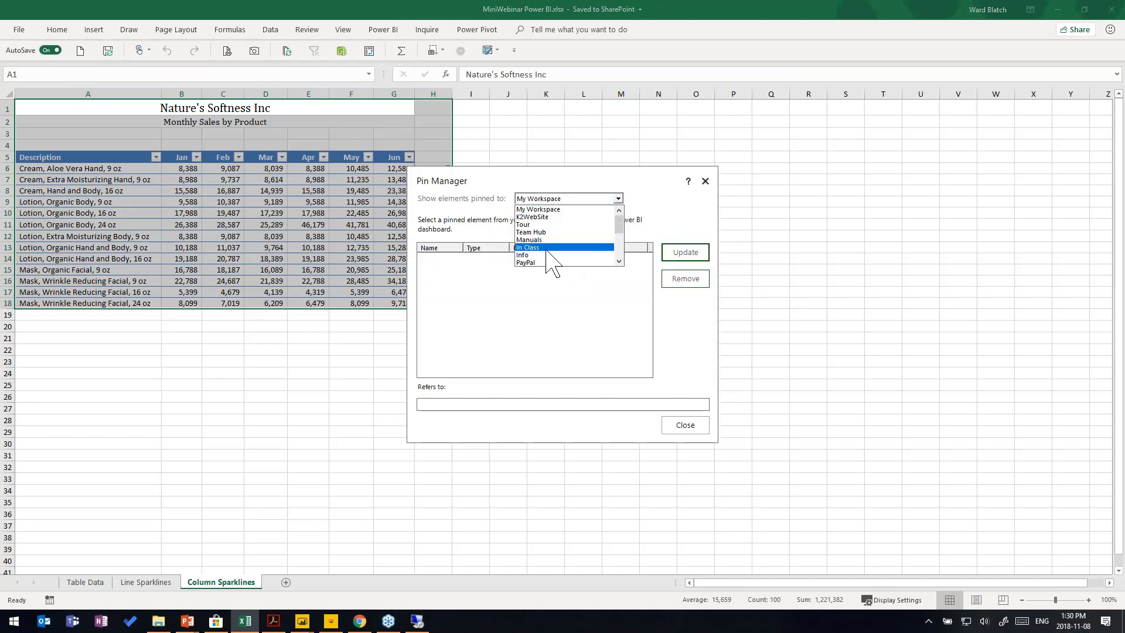
{"action": "left_click", "coordinate": [549, 247]}
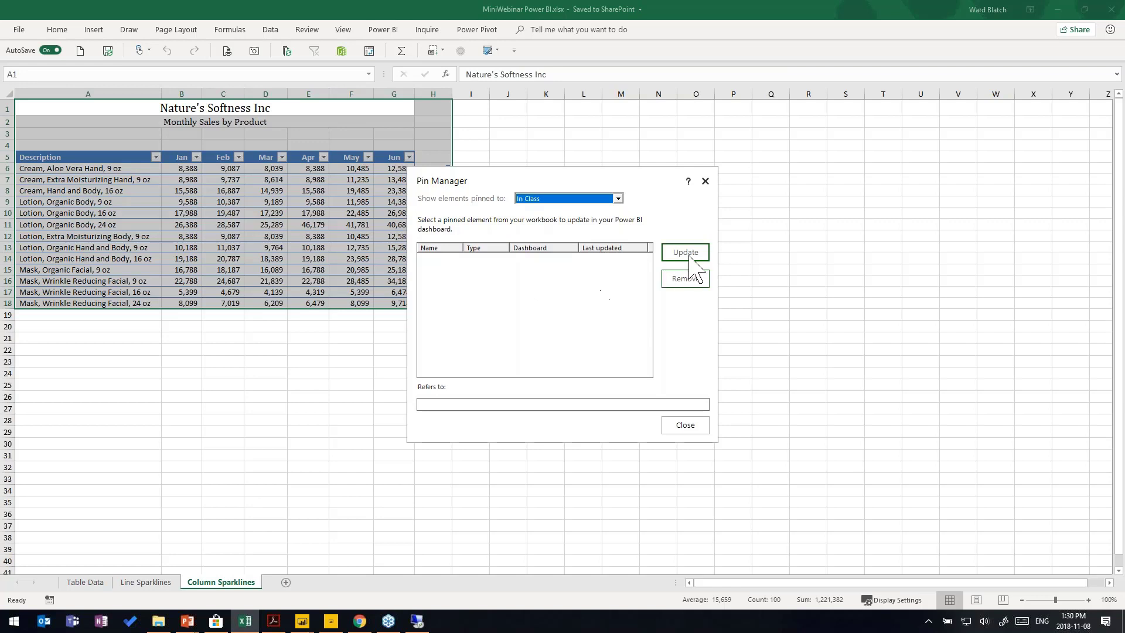
{"action": "left_click", "coordinate": [698, 424]}
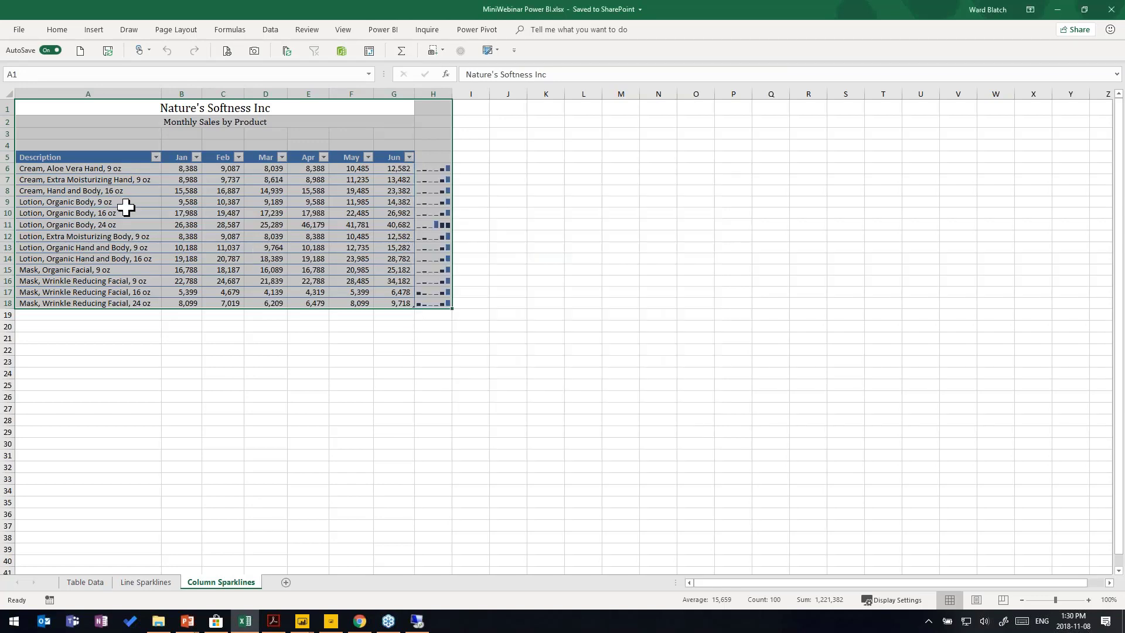
Pin the selected sparkline table range to the existing MiniWeb dashboard in the In Class workspace.
{"action": "left_click", "coordinate": [387, 30]}
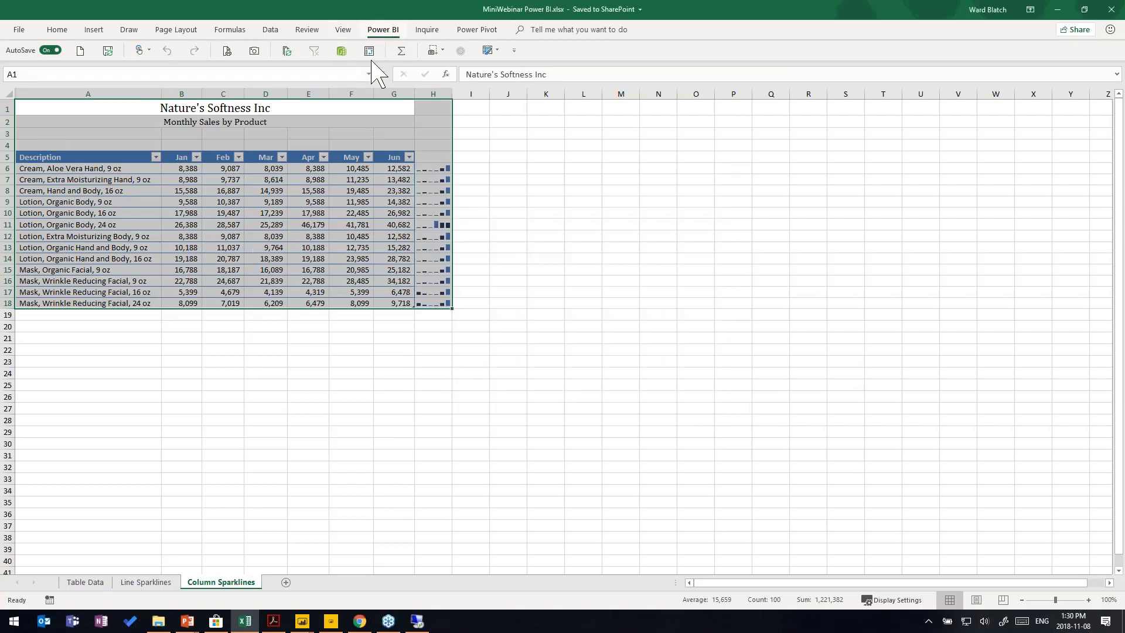
{"action": "left_click", "coordinate": [20, 56]}
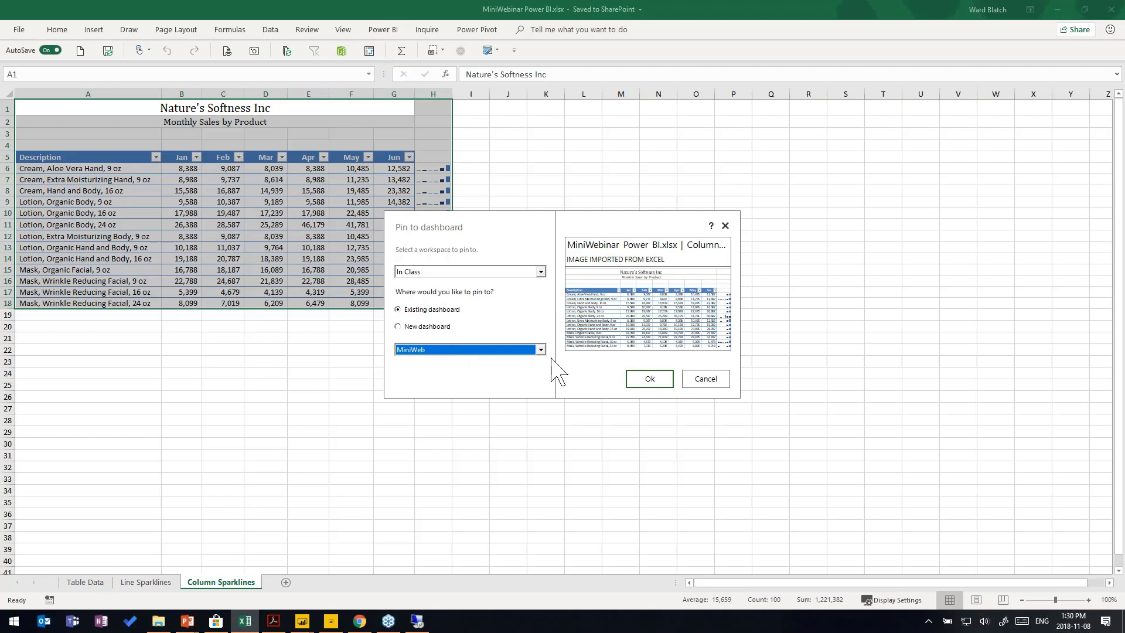
{"action": "left_click", "coordinate": [646, 384]}
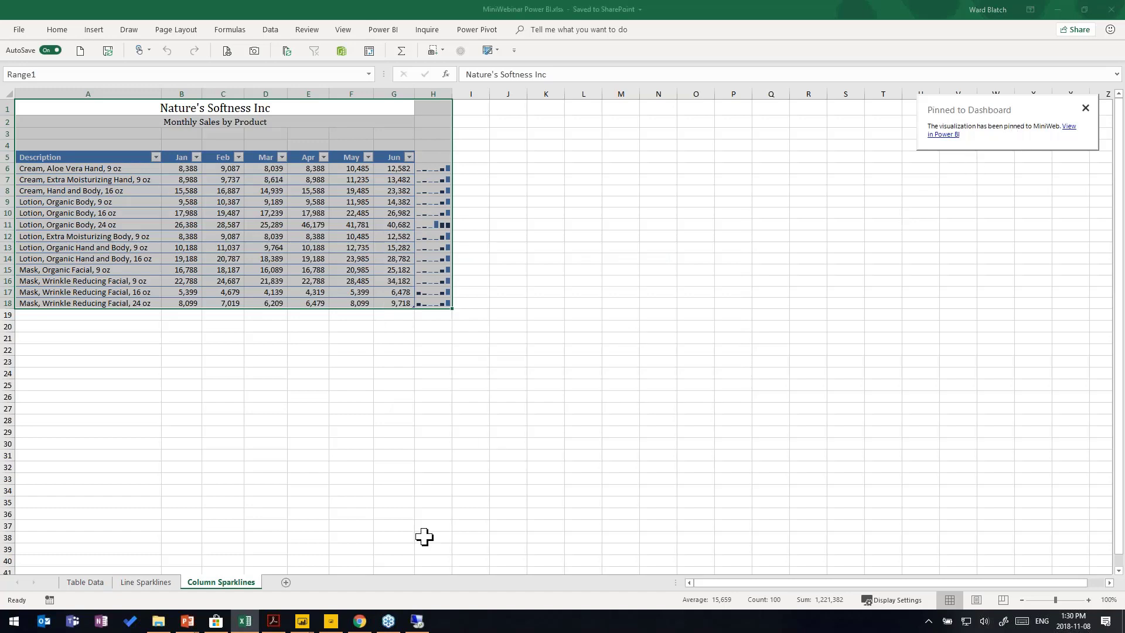
Return to the MiniWeb dashboard in Chrome, switch it to web view, and examine the Column Sparklines tiles imported from Excel.
{"action": "left_click", "coordinate": [363, 626]}
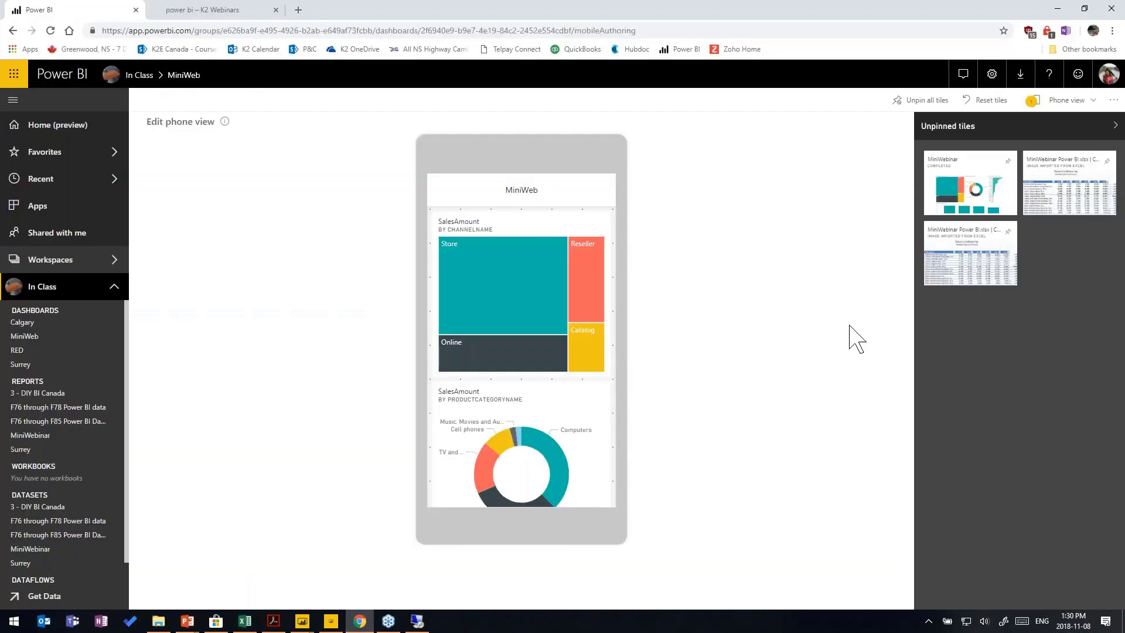
{"action": "left_click", "coordinate": [1070, 100]}
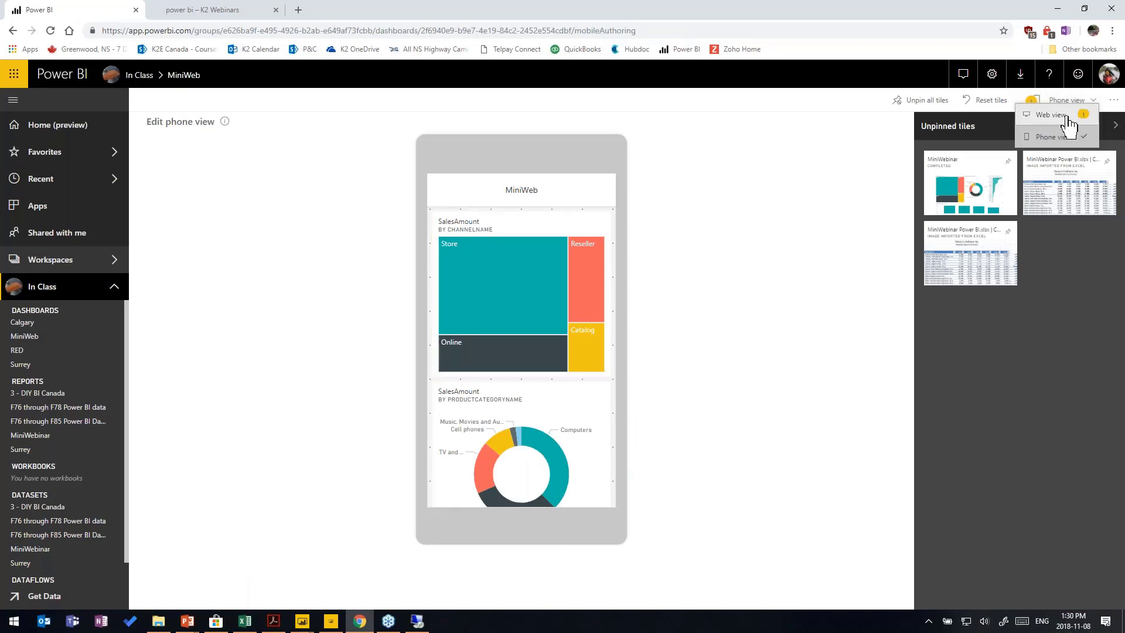
{"action": "left_click", "coordinate": [1052, 114]}
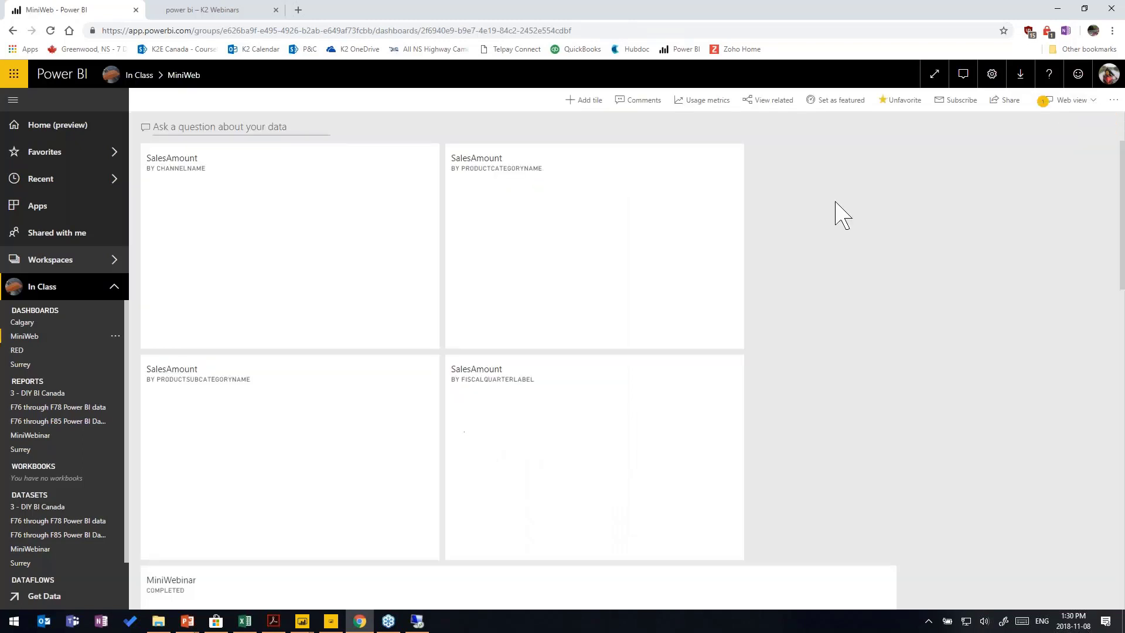
{"action": "scroll", "coordinate": [518, 375], "scroll_direction": "down", "scroll_amount": 10}
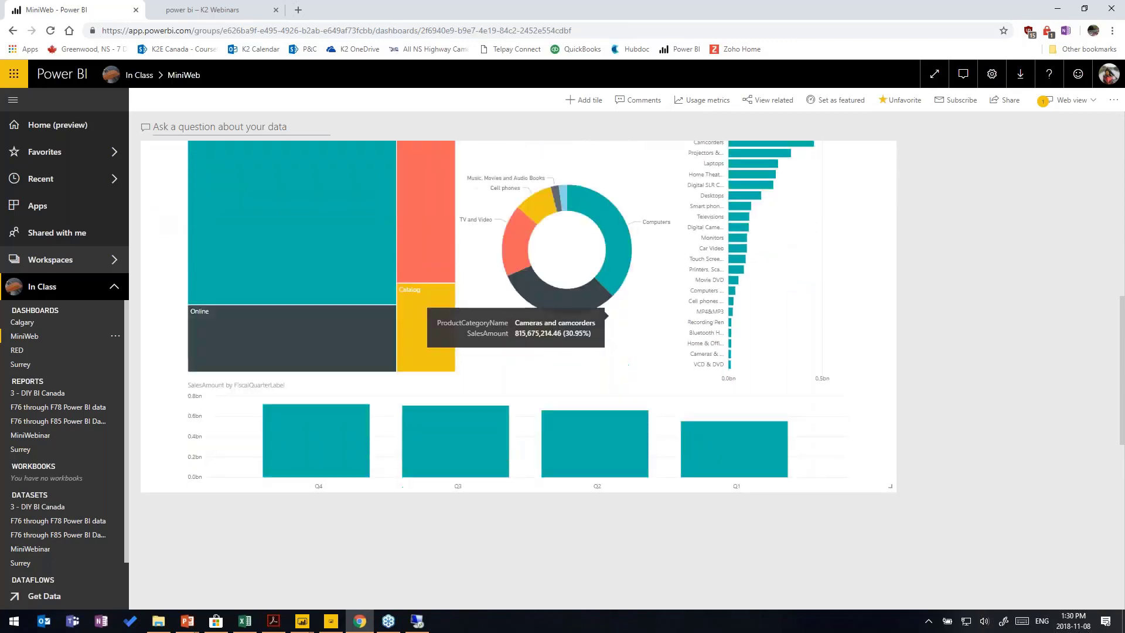
{"action": "scroll", "coordinate": [574, 305], "scroll_direction": "down", "scroll_amount": 6}
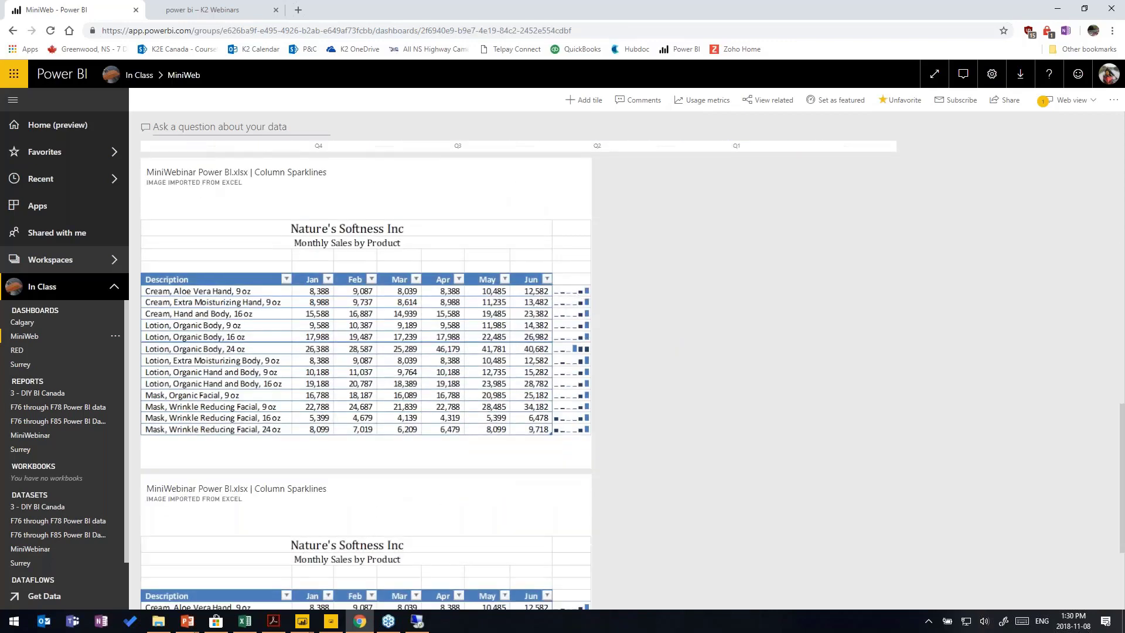
{"action": "scroll", "coordinate": [613, 375], "scroll_direction": "down", "scroll_amount": 1}
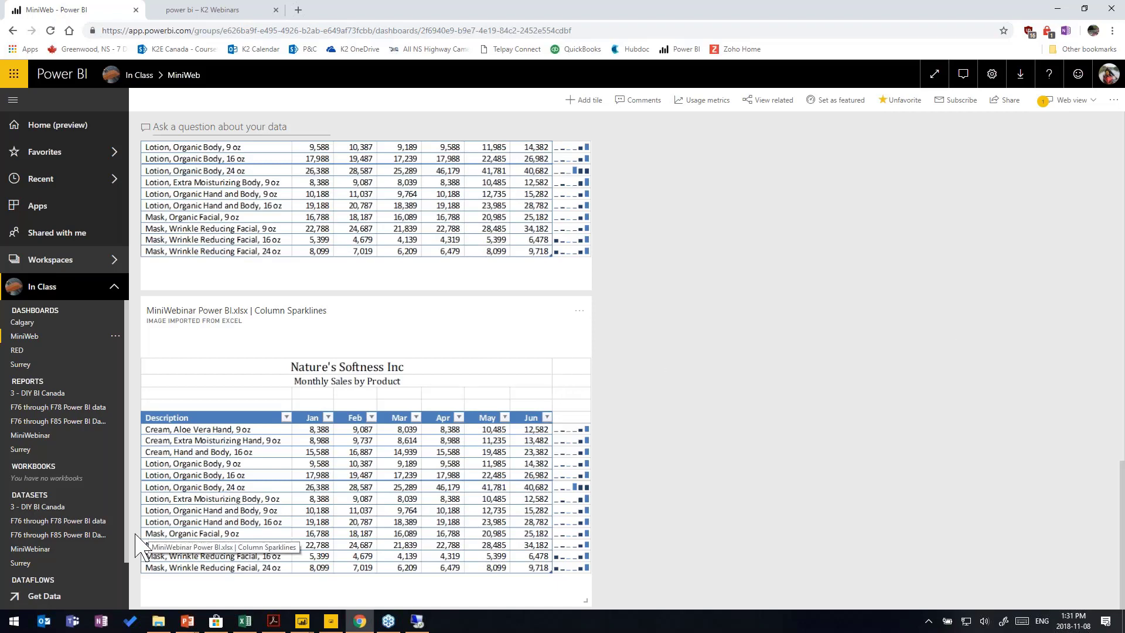
{"action": "mouse_move", "coordinate": [359, 622]}
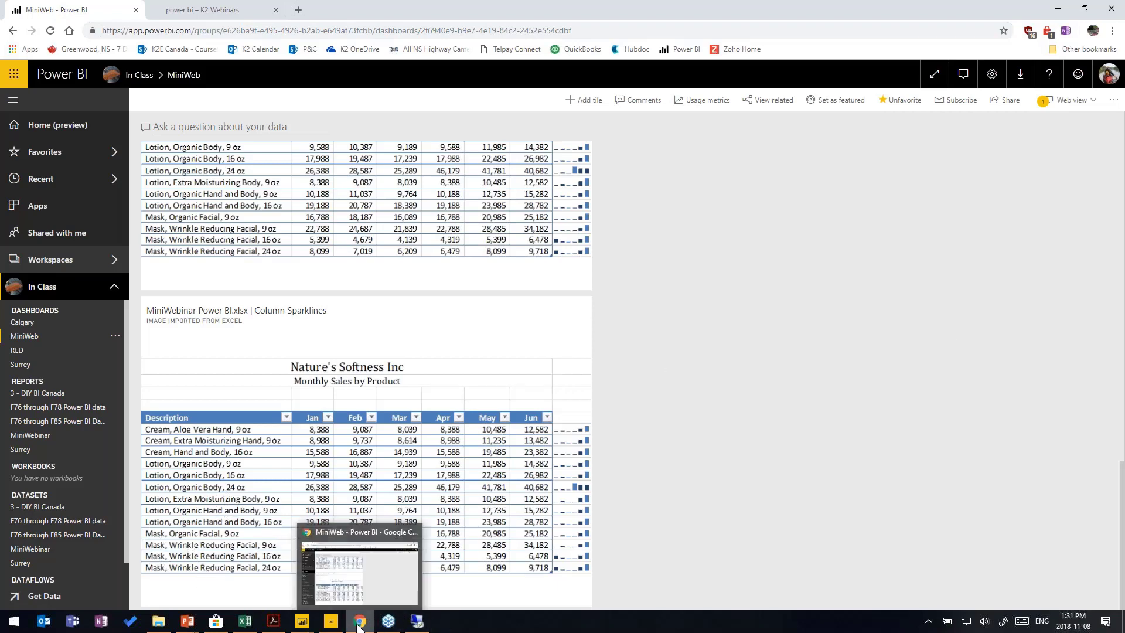